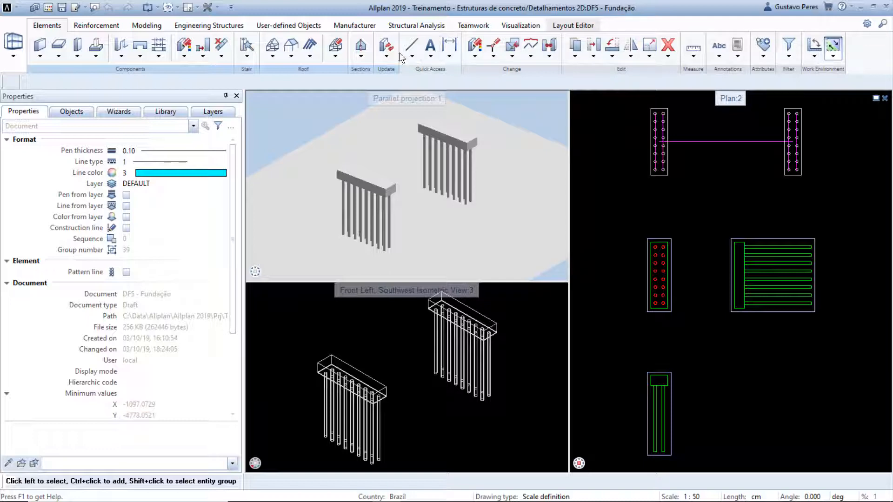
Start Create Section as a vertical section with identifier A, height from elements enabled and no clipping line placed
click(365, 55)
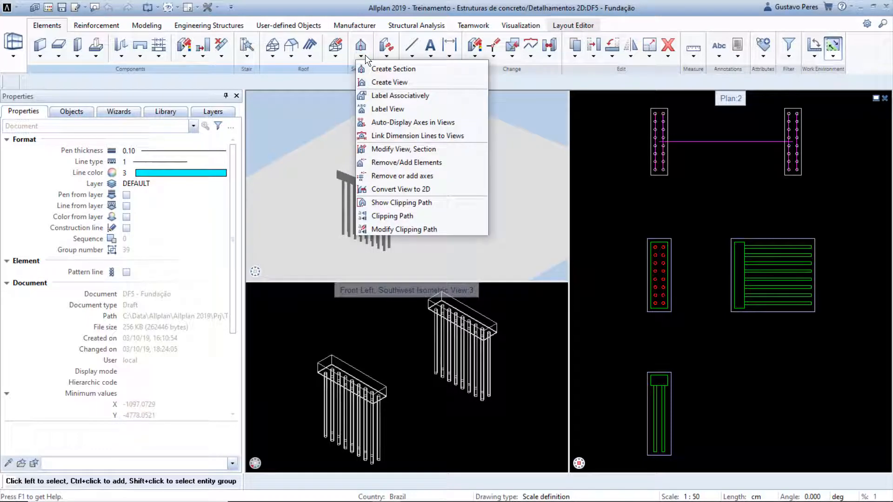
click(423, 68)
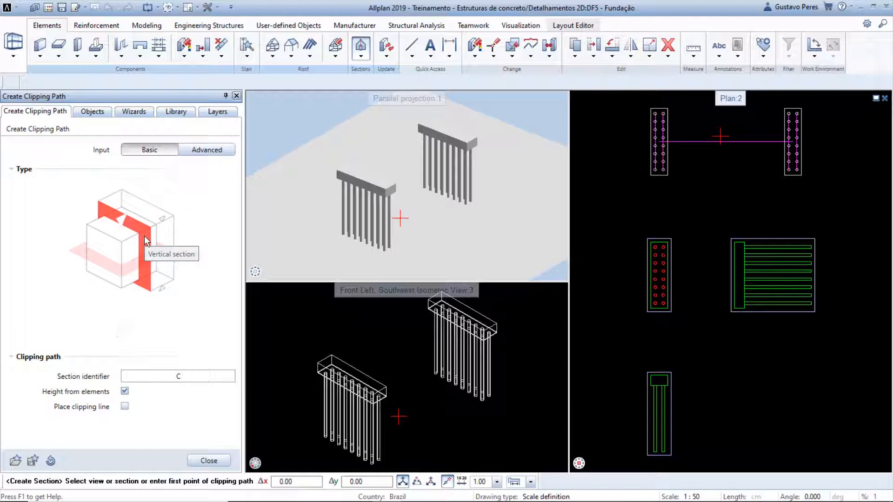
click(133, 266)
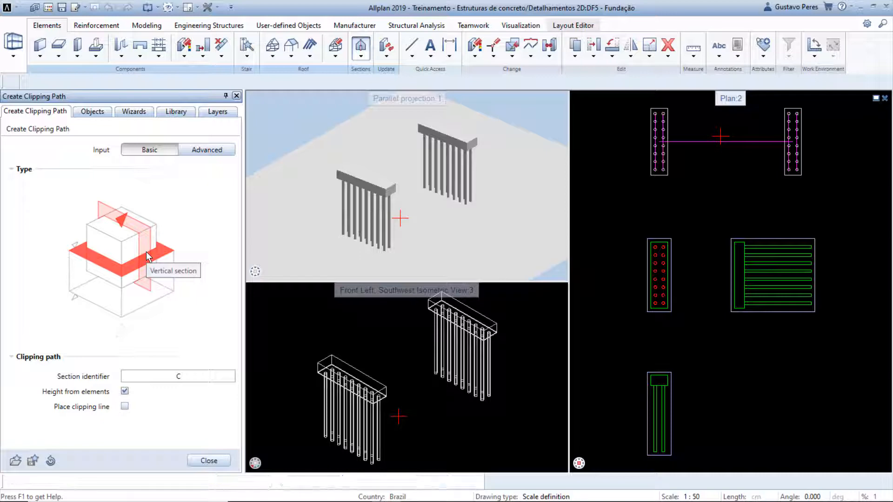
click(146, 252)
click(179, 375)
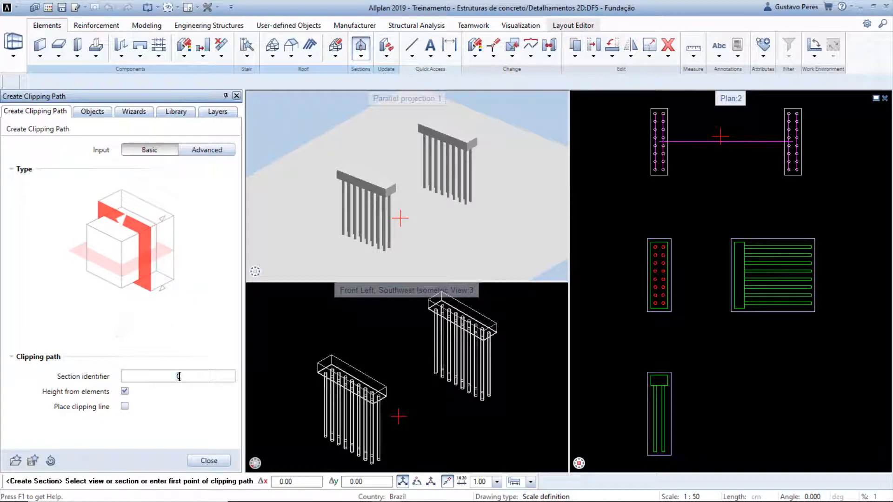
text(A)
key(Return)
click(124, 406)
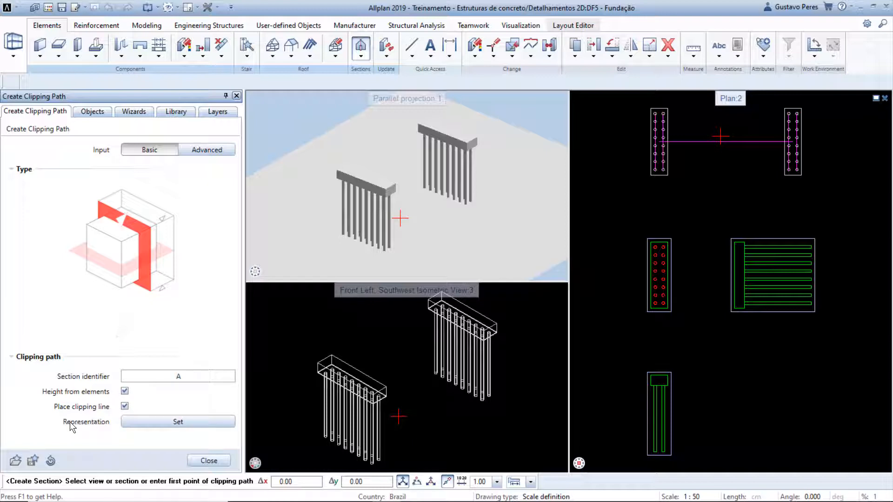
click(125, 406)
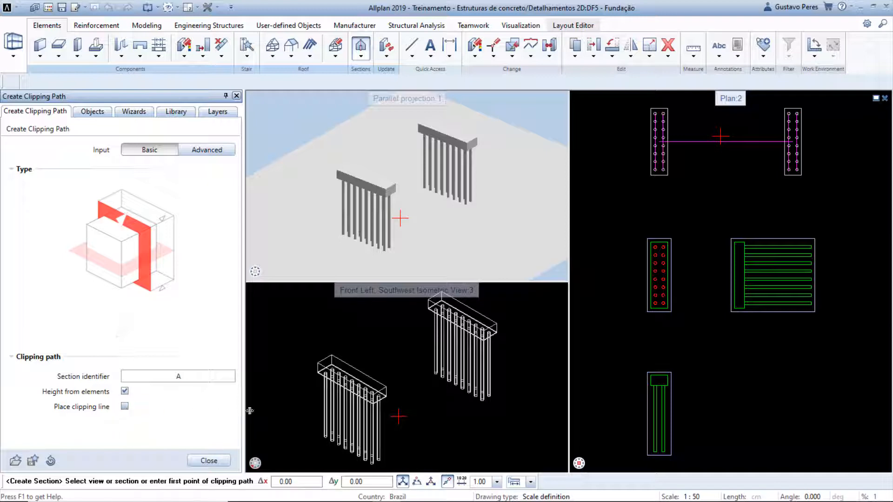
Draw the clipping path in plan lengthwise through the middle of the upper-left pile cap, with its depth and viewing direction to the left
scroll(618, 309, up, 5)
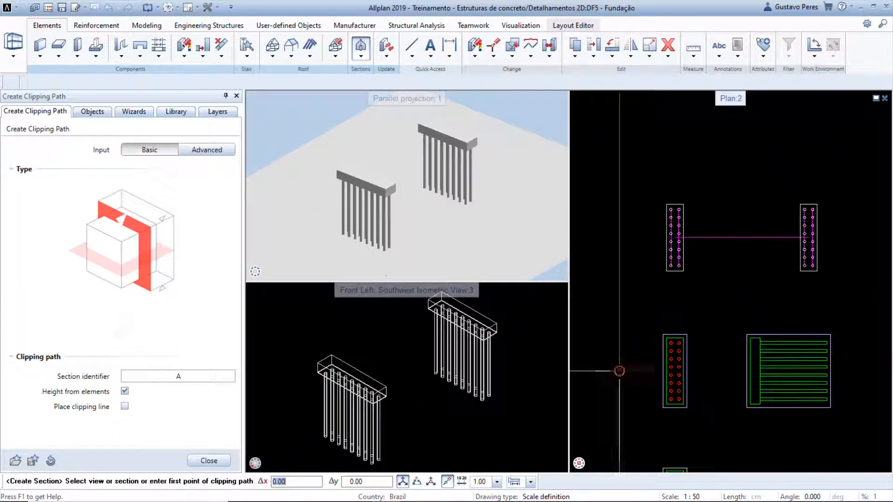
scroll(737, 299, up, 2)
scroll(711, 311, down, 2)
scroll(707, 309, up, 1)
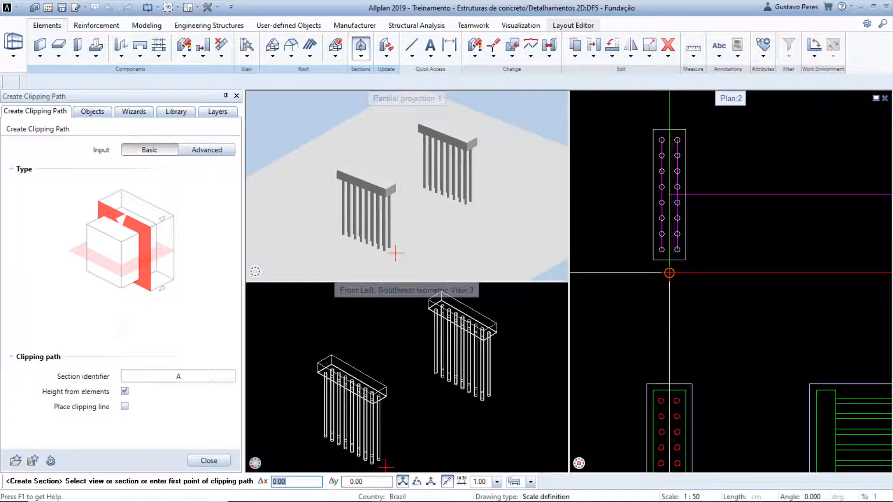
click(668, 269)
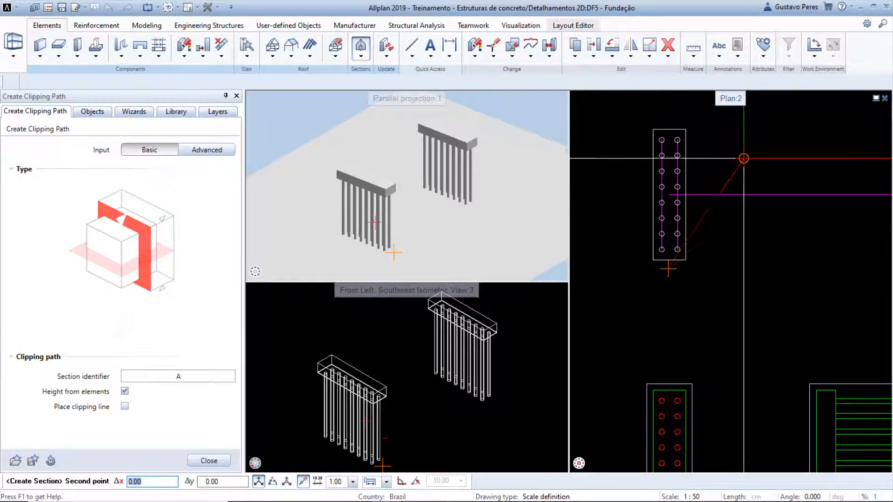
click(670, 108)
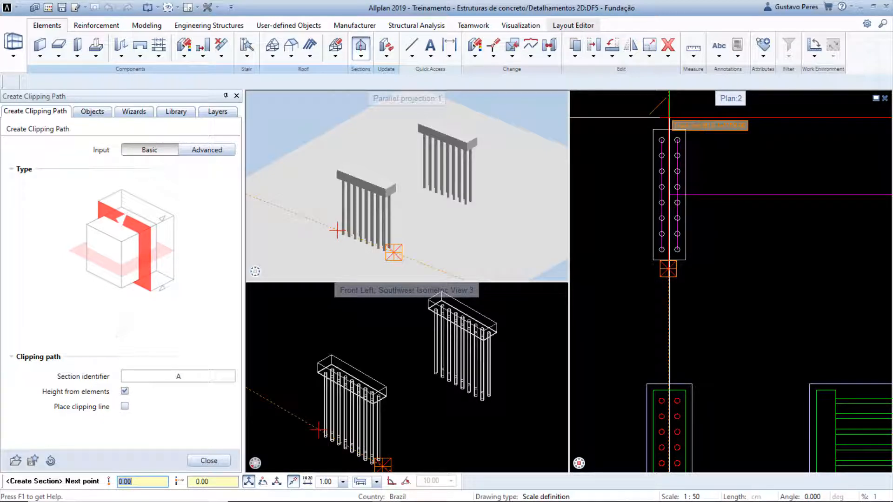
key(Escape)
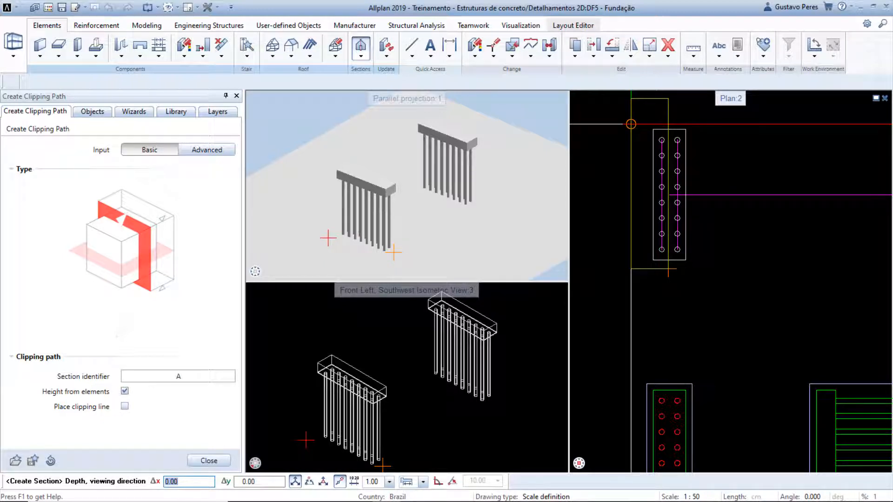
click(630, 124)
Place section A unrotated in the free area left of the upper-left pile cap in the plan and end the command
scroll(667, 210, down, 3)
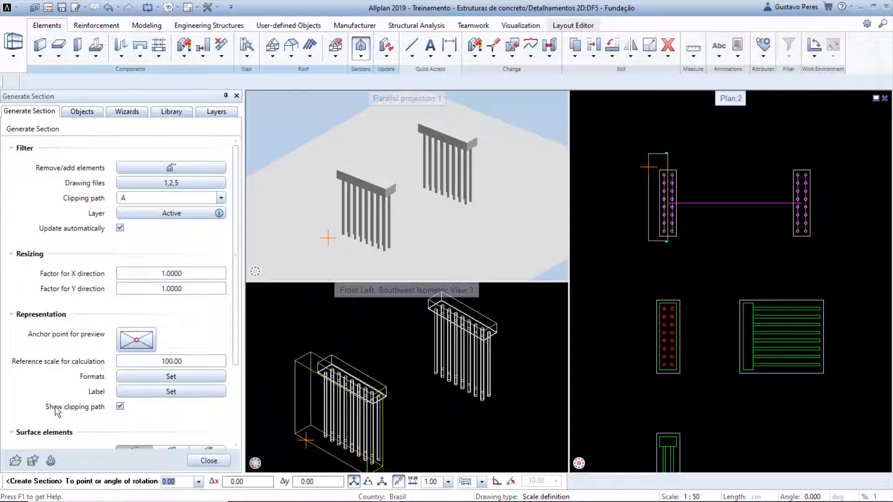
middle_drag(666, 287, 817, 374)
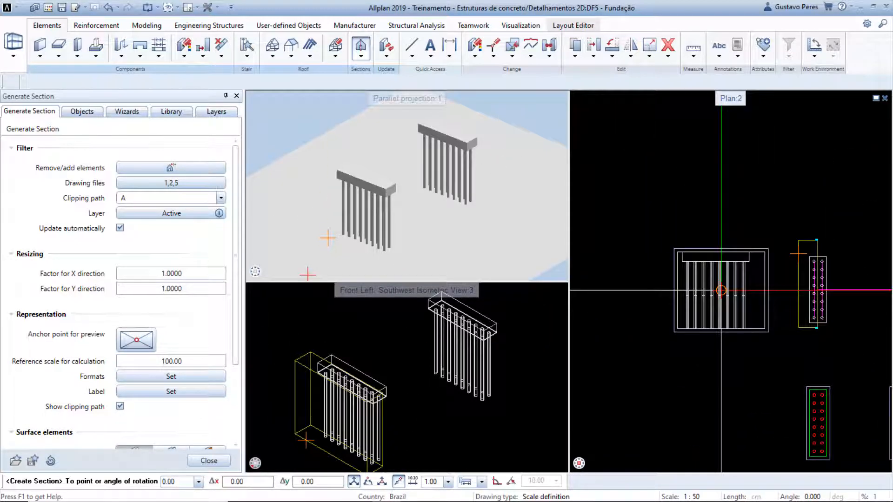
key(Return)
key(Escape)
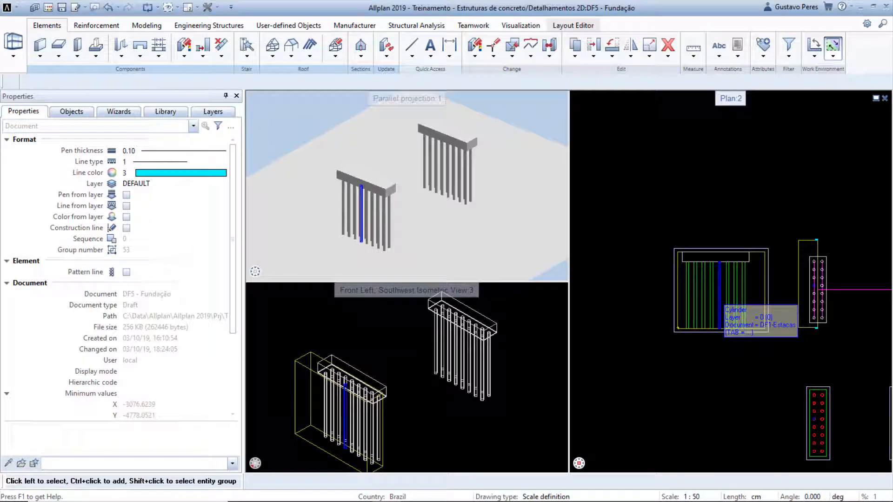
Stretch the top face of section A's clipping box upward by about 598 cm in the isometric view
scroll(811, 342, up, 3)
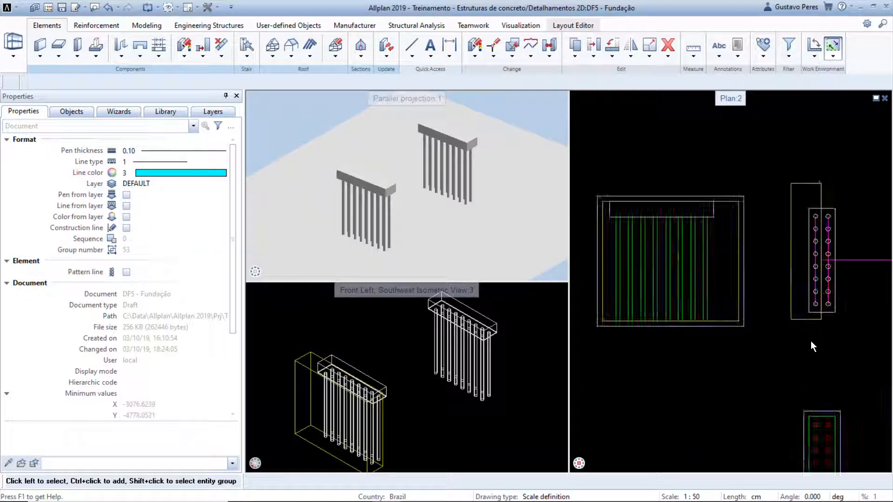
scroll(806, 334, up, 2)
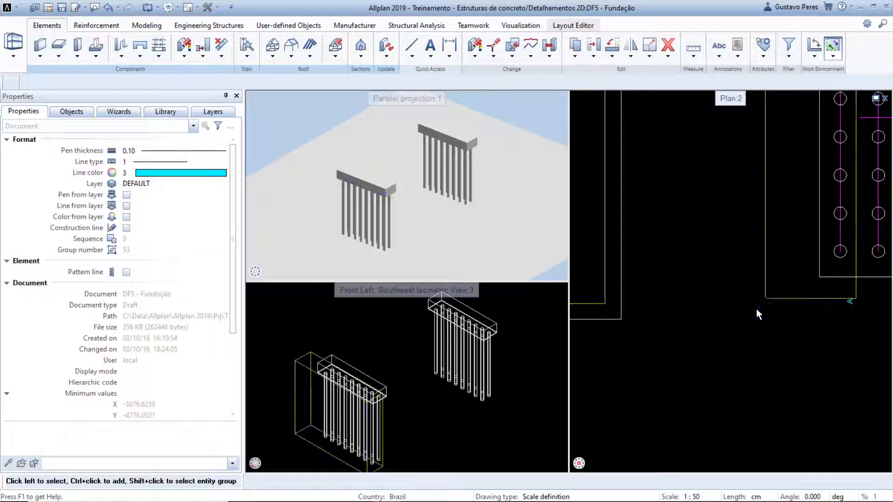
middle_drag(692, 328, 744, 335)
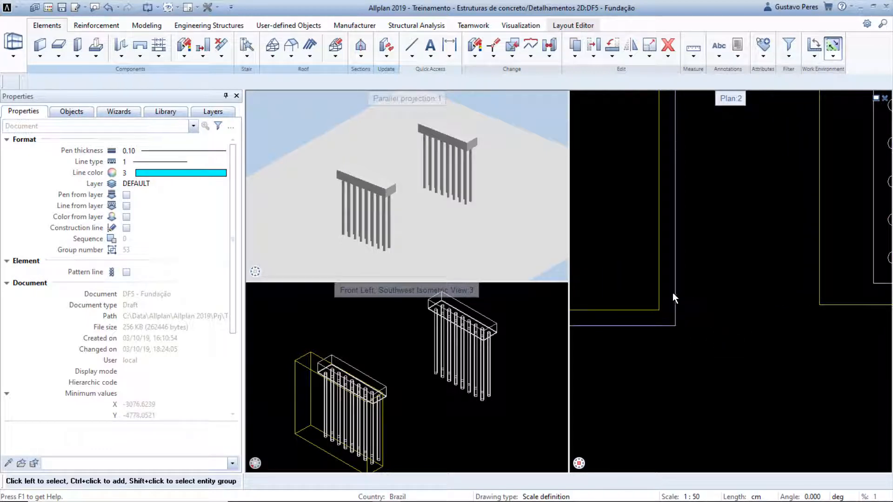
middle_drag(357, 422, 455, 370)
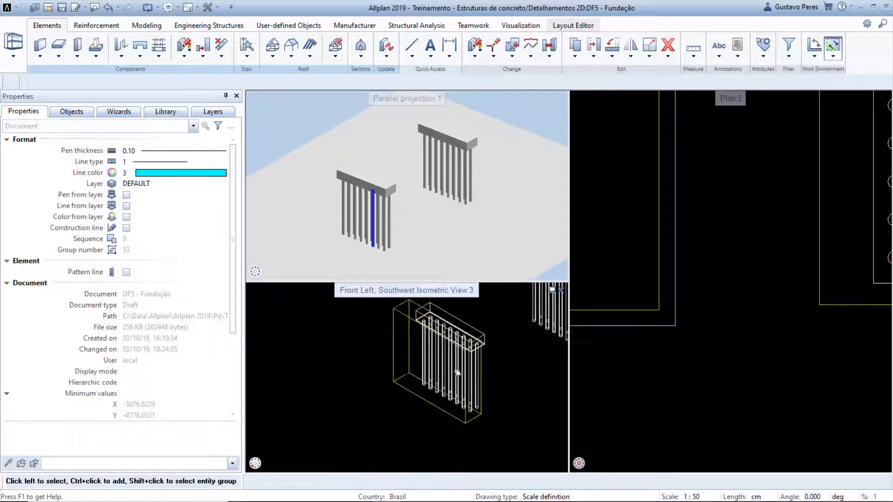
scroll(450, 425, up, 2)
scroll(450, 424, up, 2)
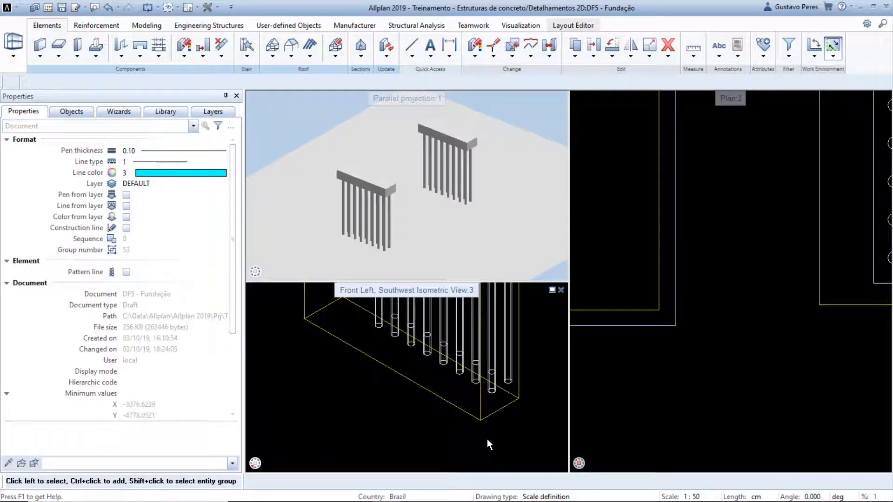
scroll(488, 439, down, 3)
middle_drag(530, 335, 508, 373)
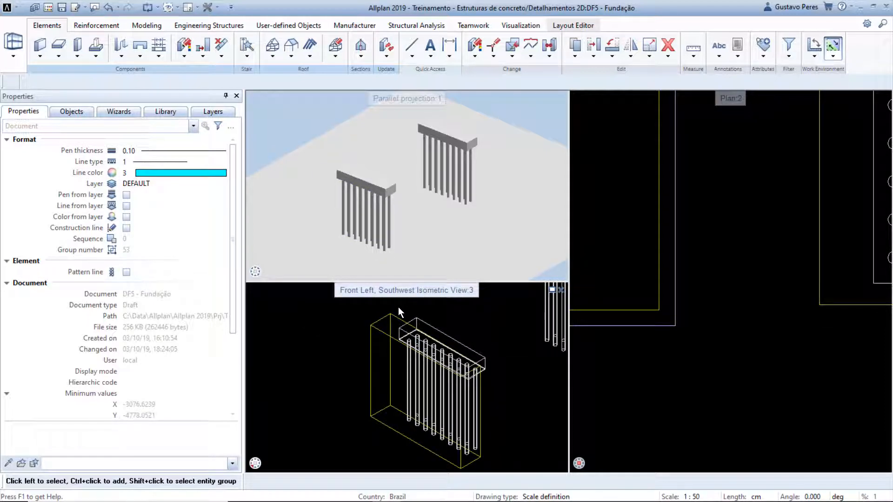
click(397, 321)
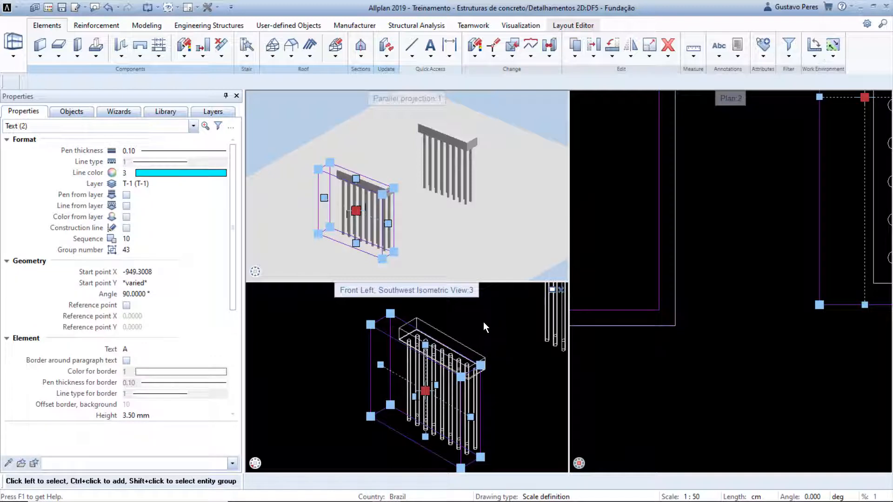
click(425, 347)
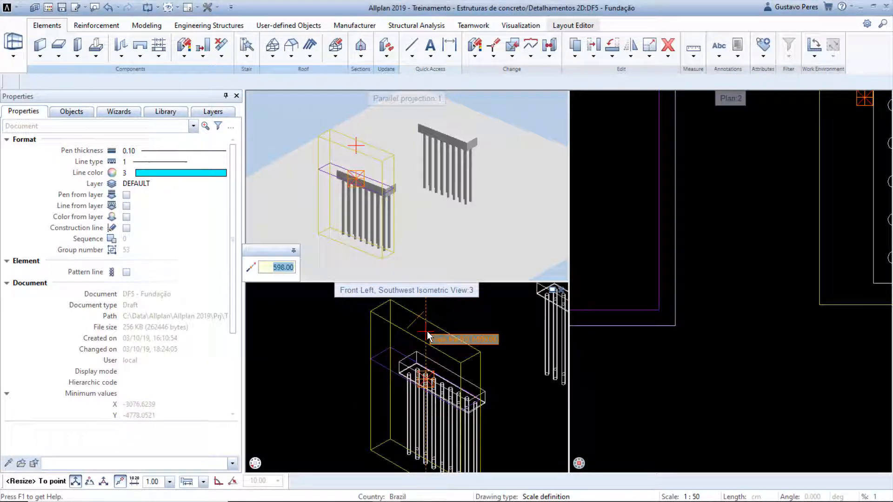
click(428, 335)
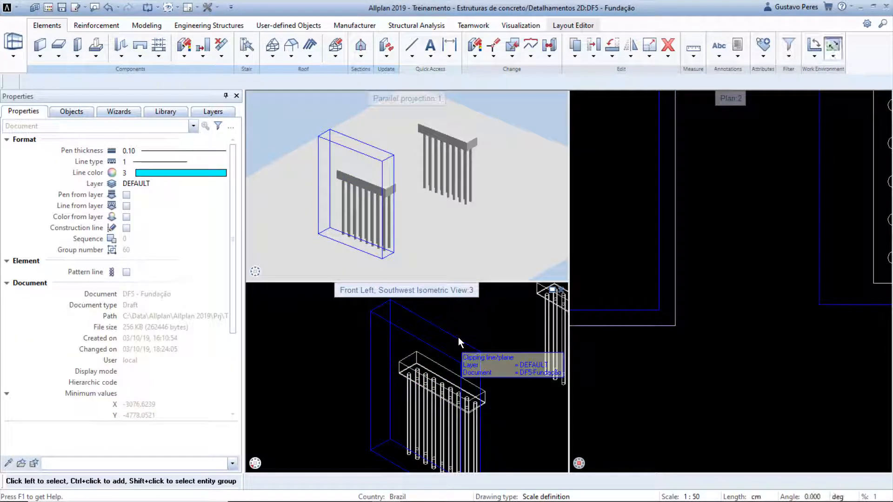
Try the construction line format on the upper-left pile cap, switching it on and off again, and deselect the cap
scroll(694, 320, down, 1)
scroll(695, 326, down, 1)
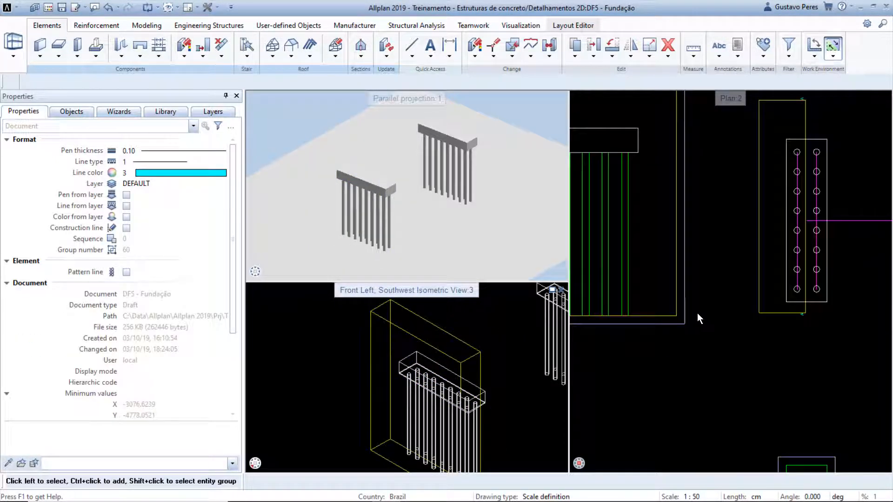
middle_drag(709, 283, 718, 318)
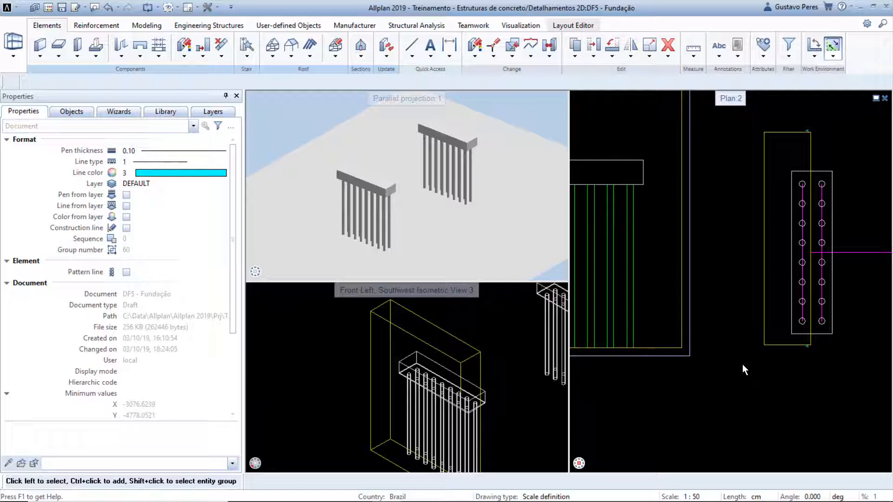
scroll(786, 333, up, 3)
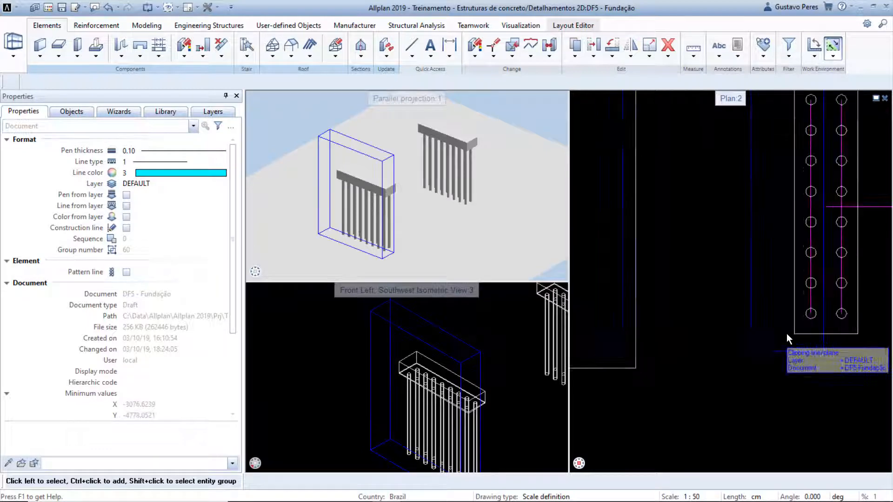
middle_drag(793, 337, 737, 363)
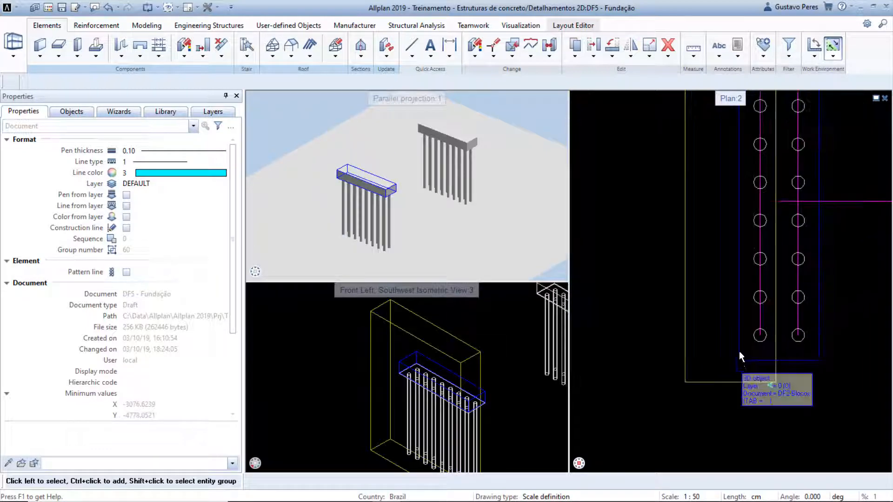
click(740, 327)
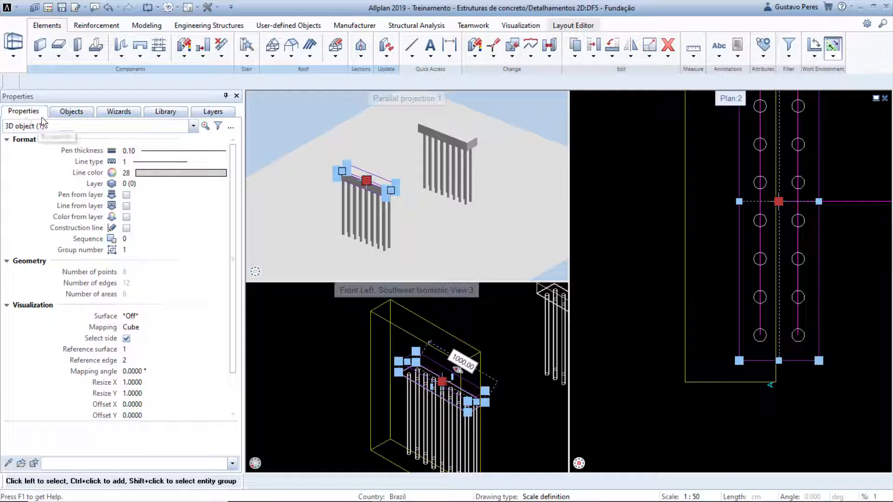
click(127, 229)
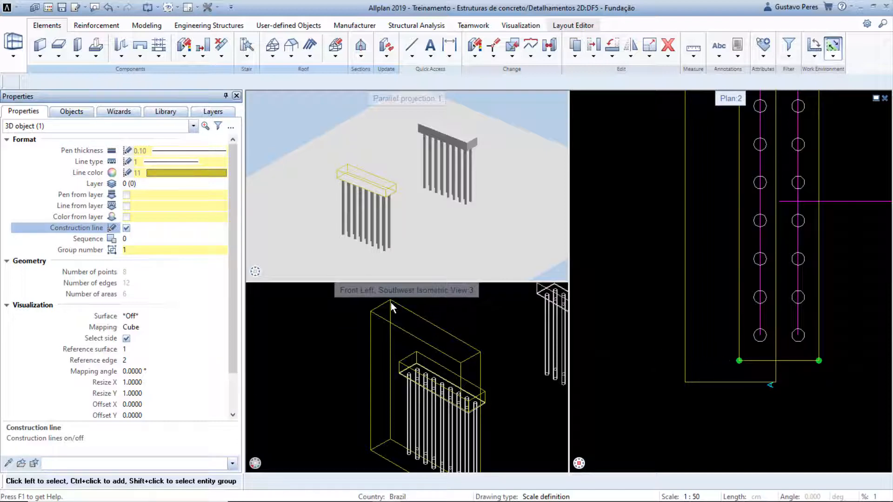
click(126, 229)
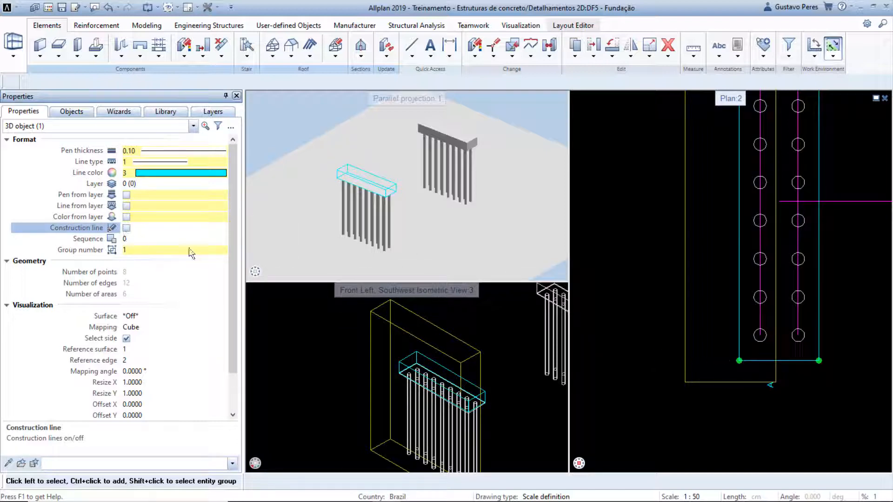
click(625, 324)
Open section A's format settings and examine the pen, line, color and layer of its visible and hidden edges
scroll(643, 328, down, 3)
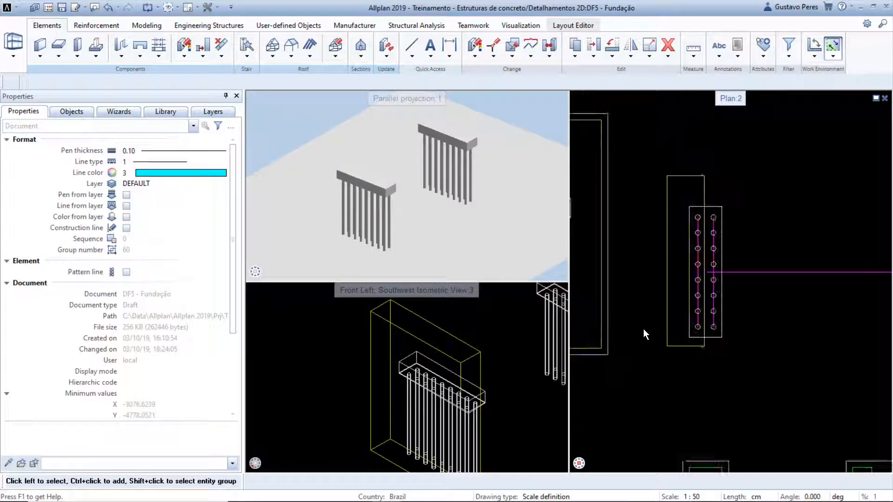
middle_drag(643, 328, 730, 404)
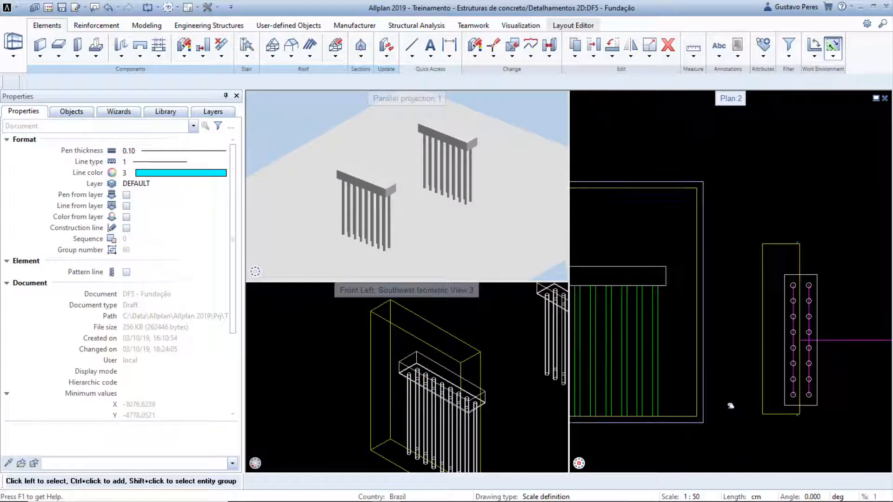
double_click(702, 183)
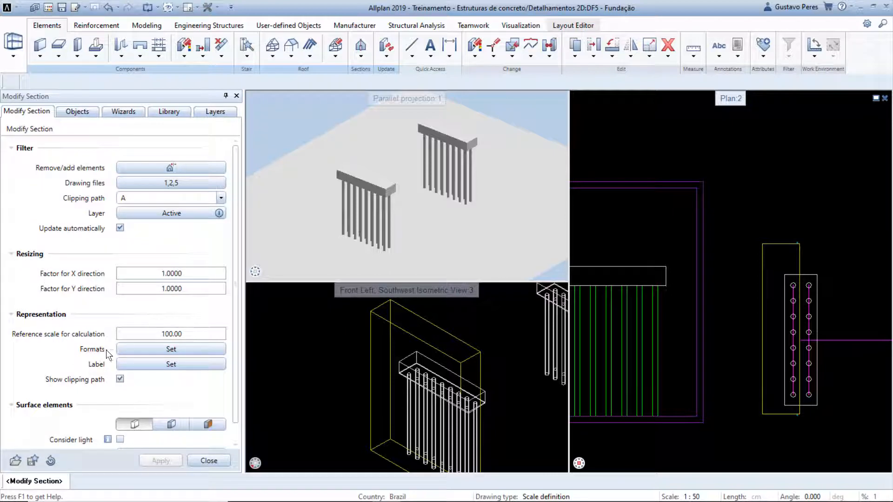
click(134, 350)
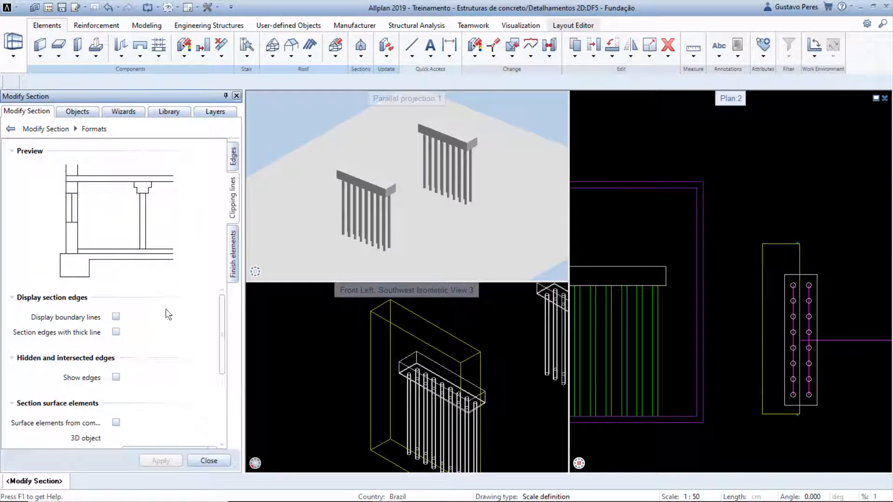
click(232, 163)
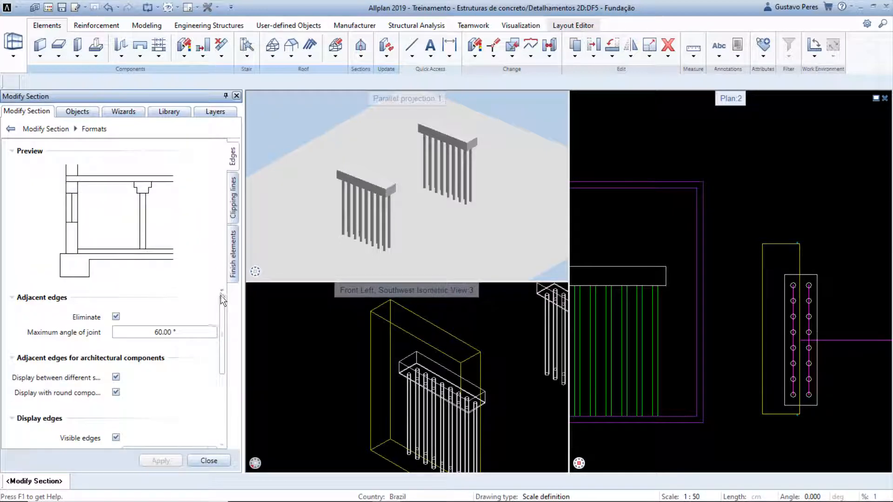
drag(224, 300, 227, 375)
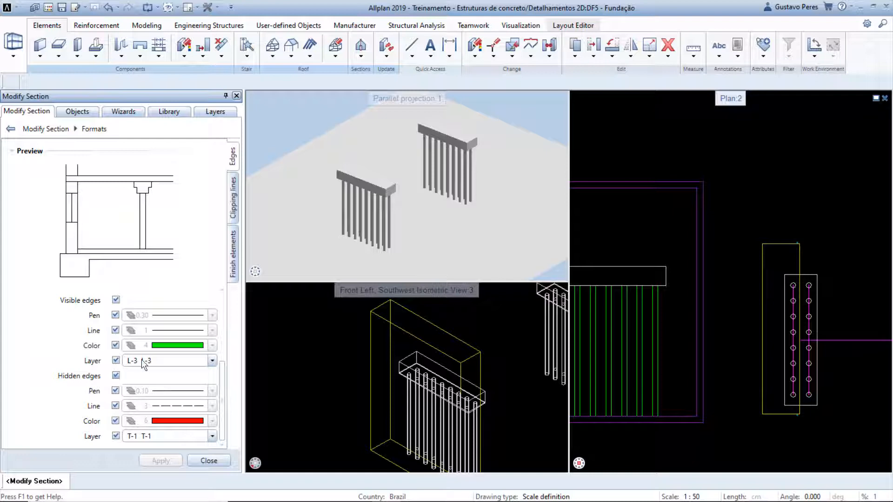
Turn on the display of boundary lines in section A's clipping line formats
click(233, 206)
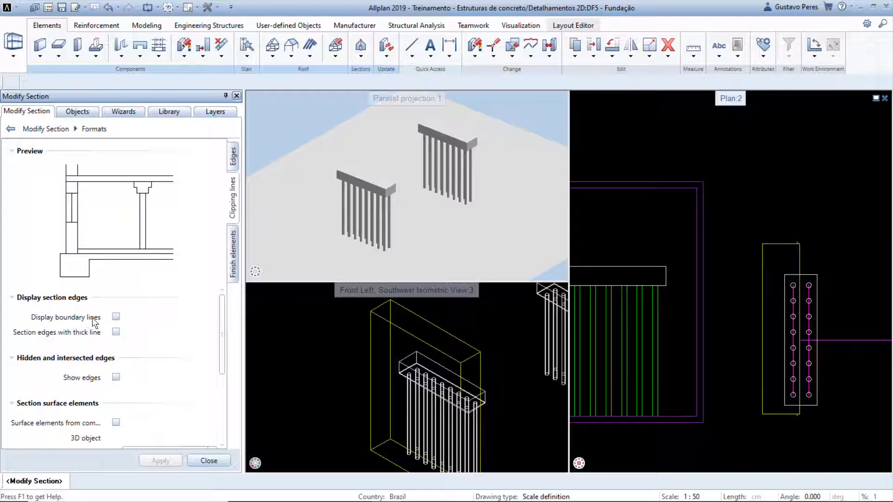
click(115, 316)
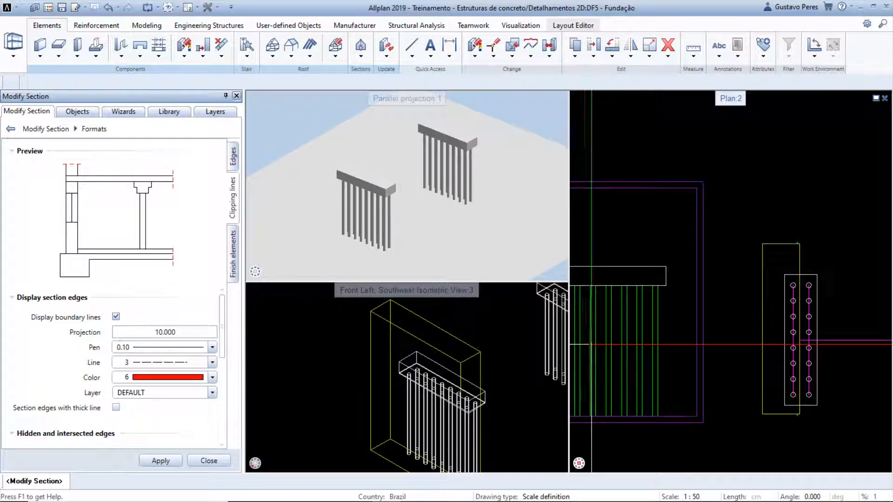
middle_drag(598, 347, 671, 337)
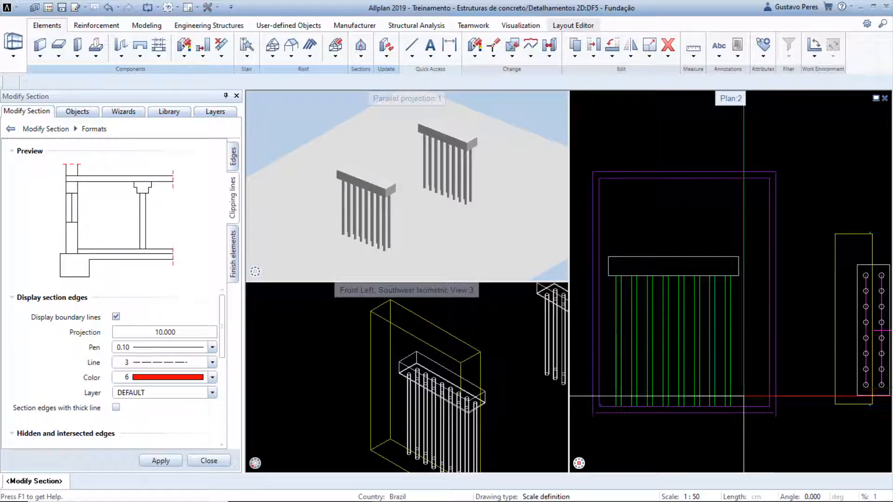
click(202, 394)
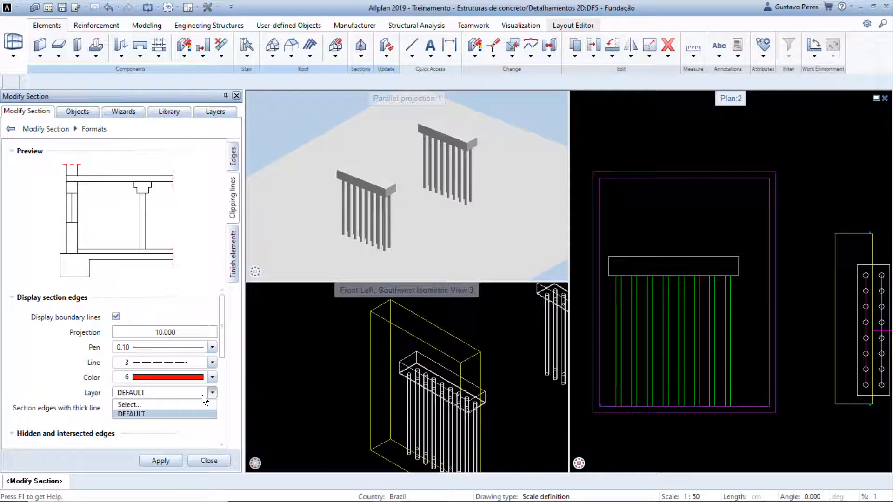
click(116, 317)
click(116, 317)
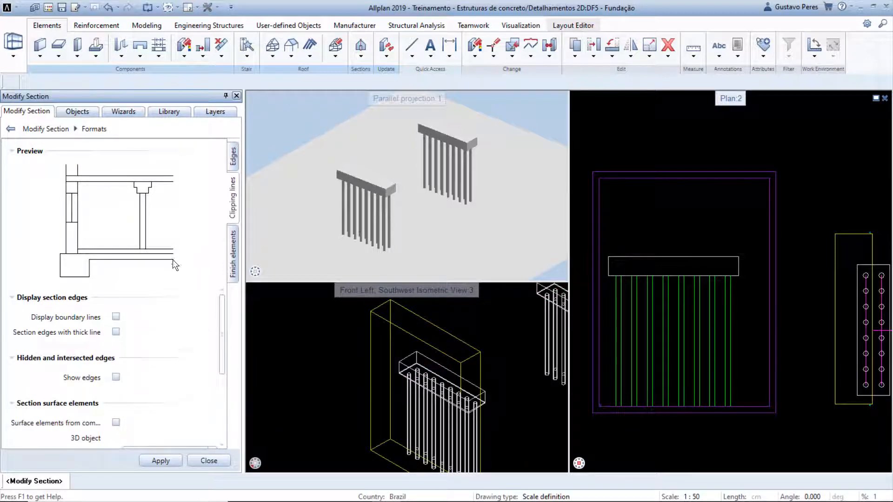
click(114, 317)
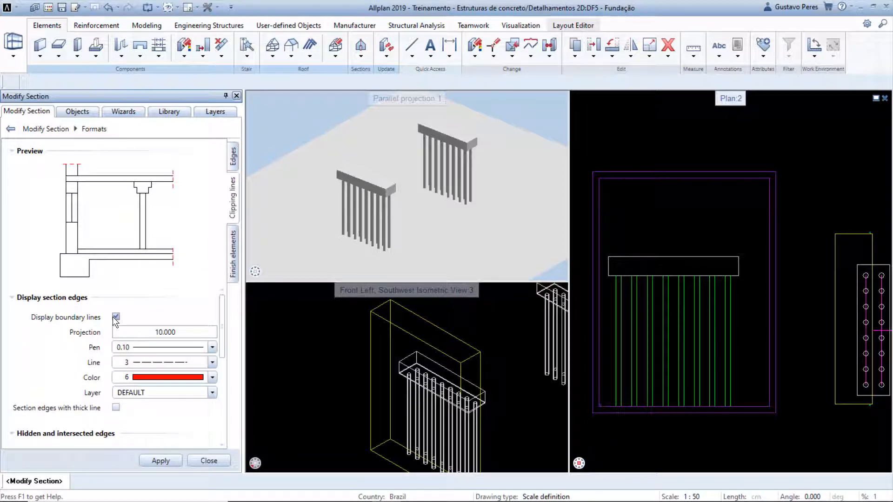
Assign layer L-1 from the BIMWORKS 2019 group to the boundary lines, with pen, line and color taken from the layer
click(135, 390)
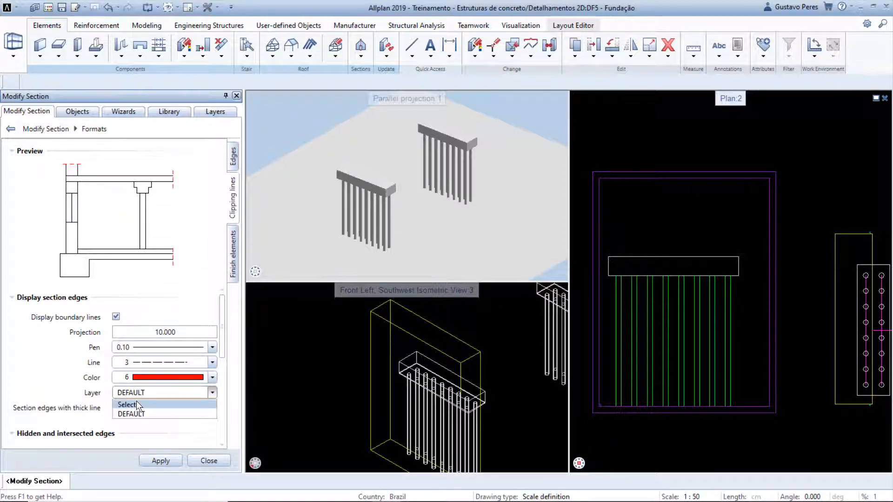
click(135, 401)
click(271, 154)
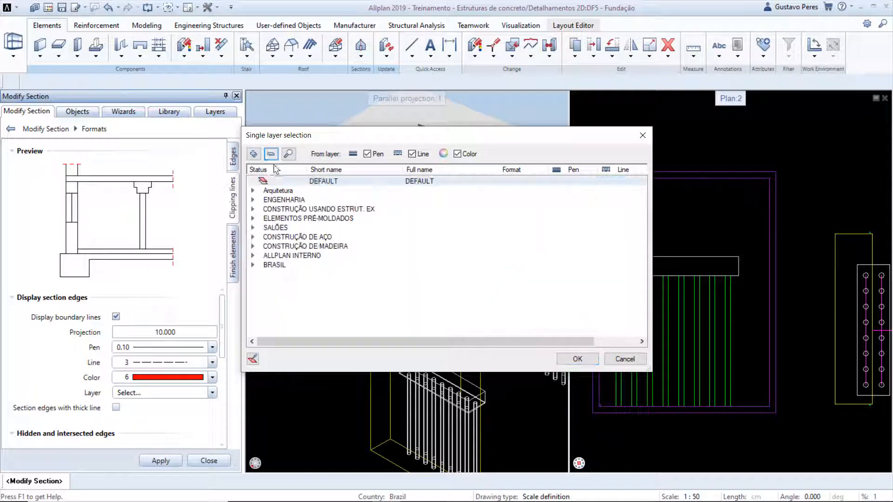
double_click(264, 265)
double_click(263, 273)
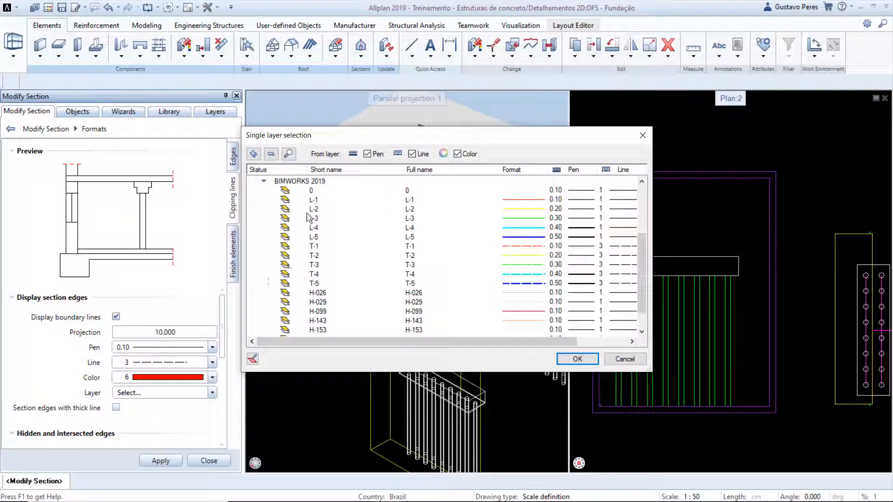
click(319, 201)
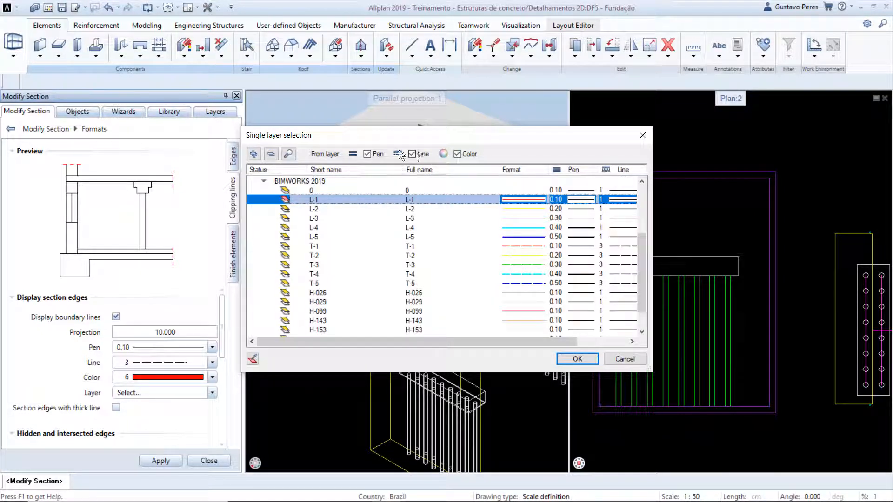
click(367, 154)
click(576, 359)
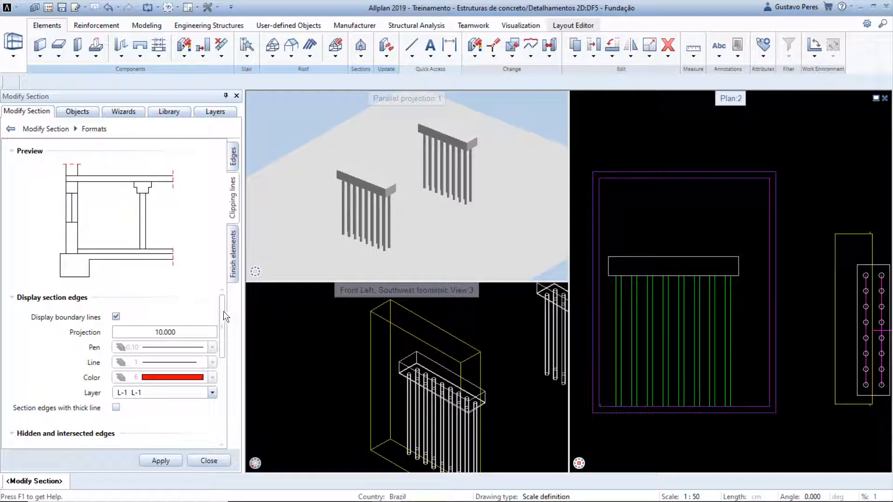
Show all section edges with a thick line and put them on layer L-5 with the formats from the layer
scroll(222, 314, down, 1)
drag(222, 314, 222, 322)
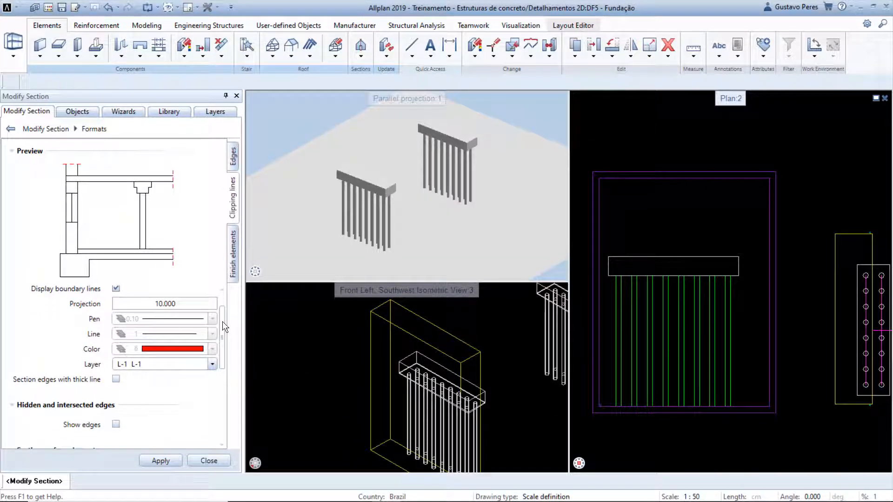
click(116, 379)
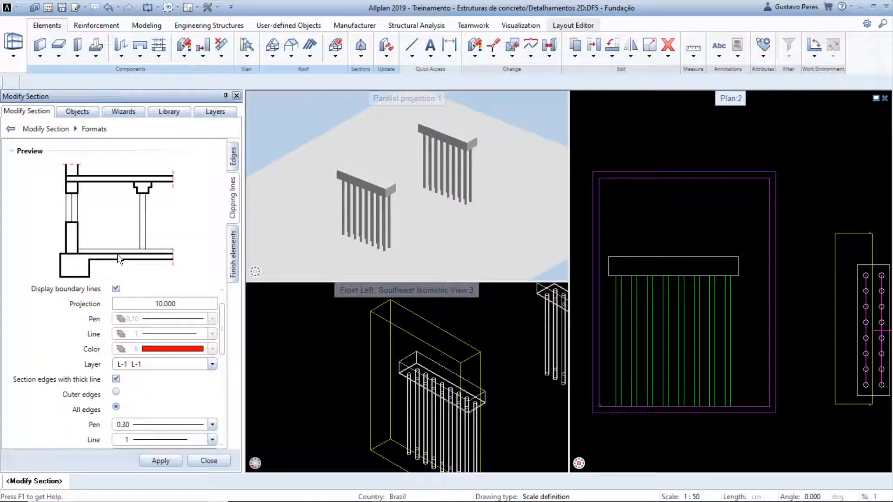
drag(218, 316, 201, 356)
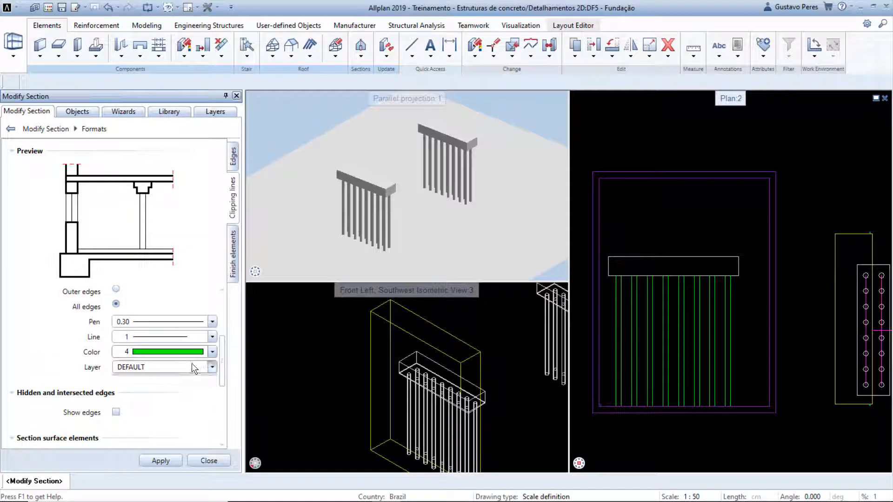
click(191, 365)
click(175, 380)
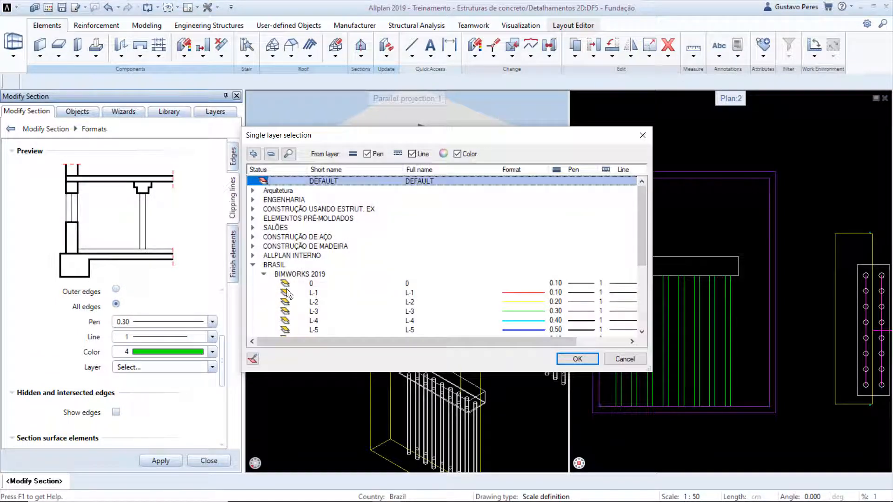
click(314, 329)
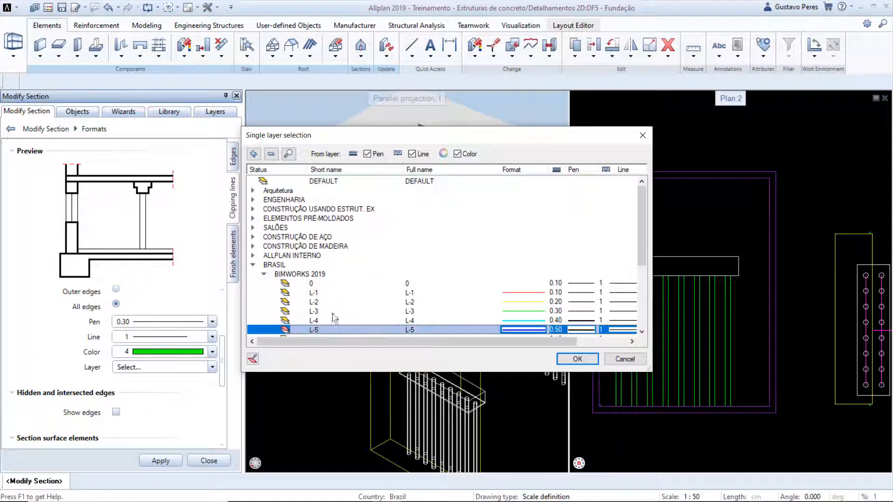
click(572, 359)
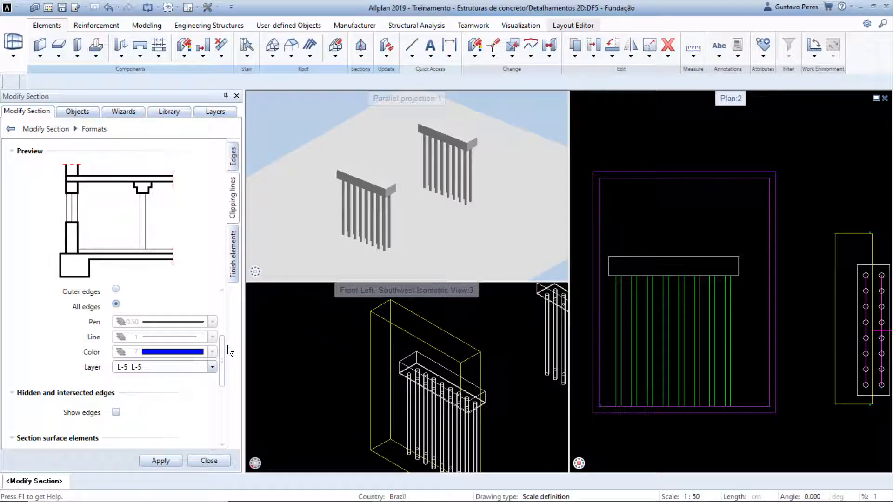
Try showing the hidden and intersected edges in the section, switching them on and off again
scroll(225, 344, down, 1)
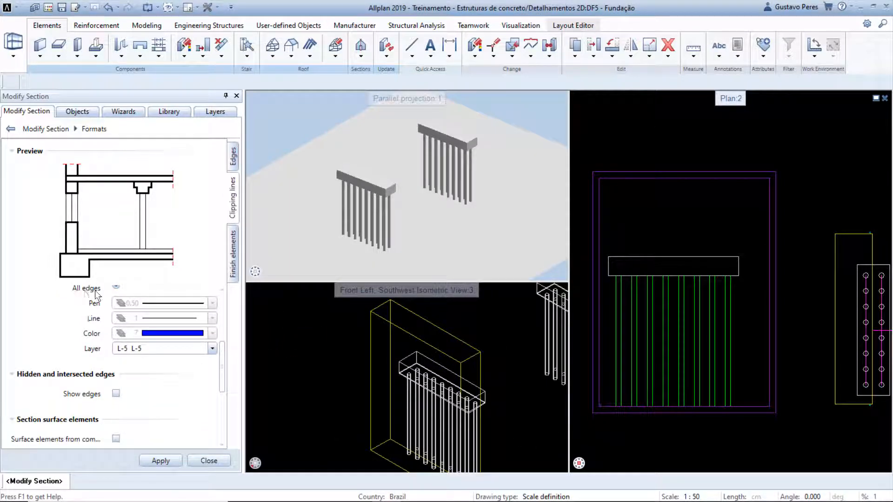
scroll(219, 358, up, 1)
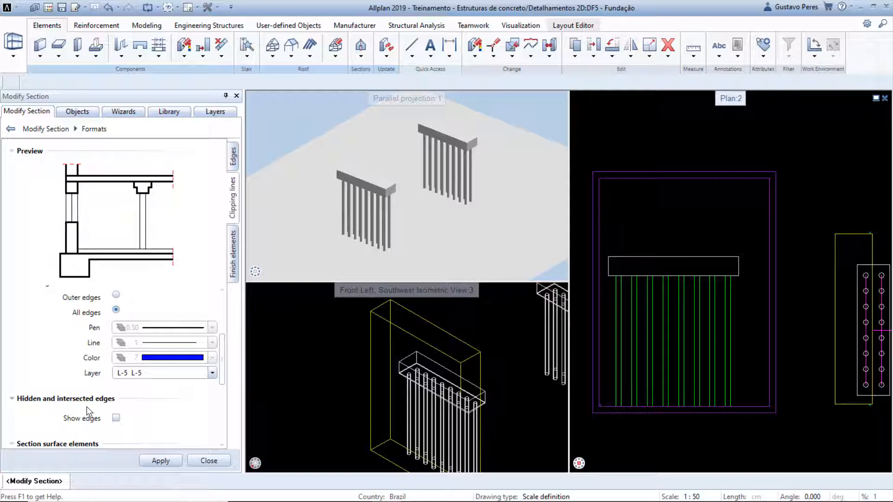
click(115, 418)
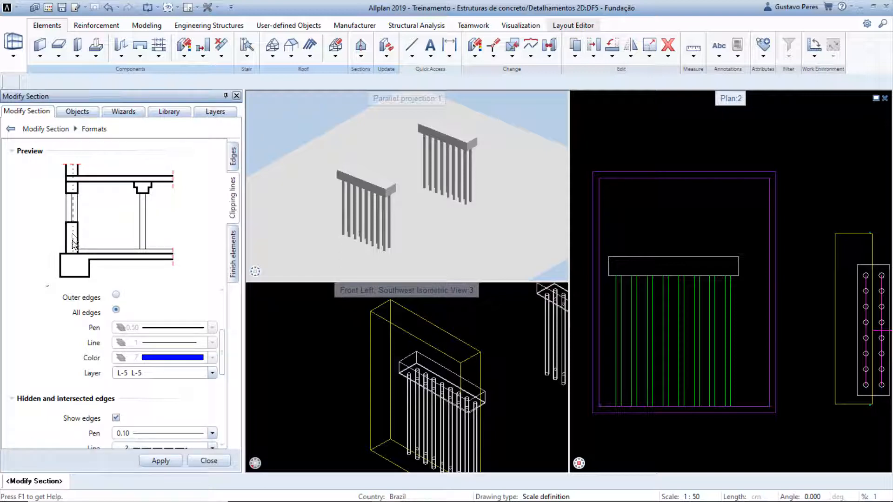
click(116, 418)
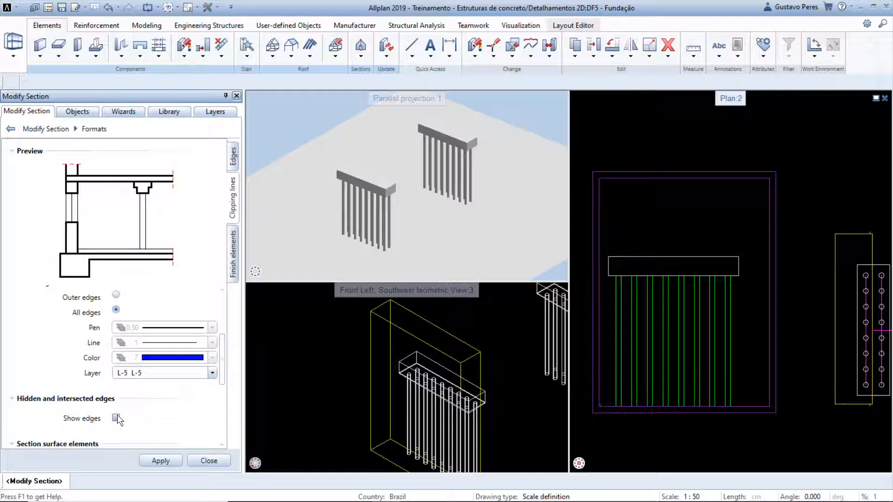
Try fill 3 on the section surfaces of 3D objects, apply it to section A and remove it again
drag(222, 340, 221, 369)
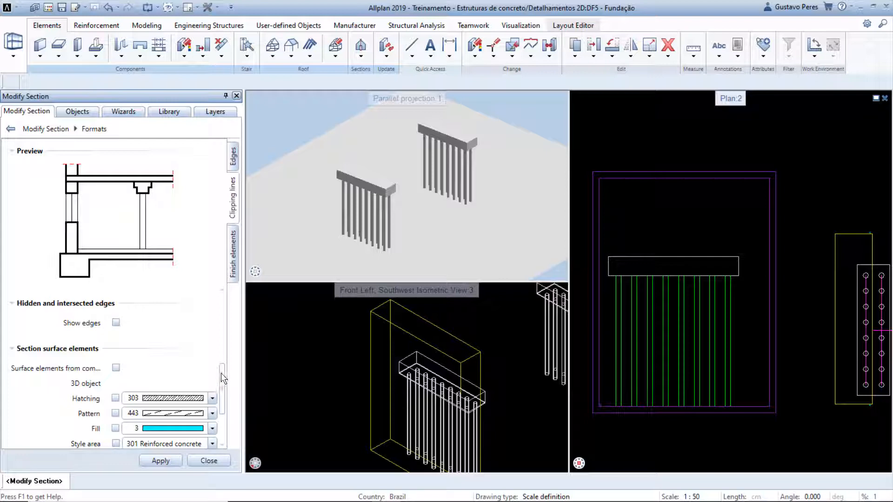
drag(221, 373, 221, 381)
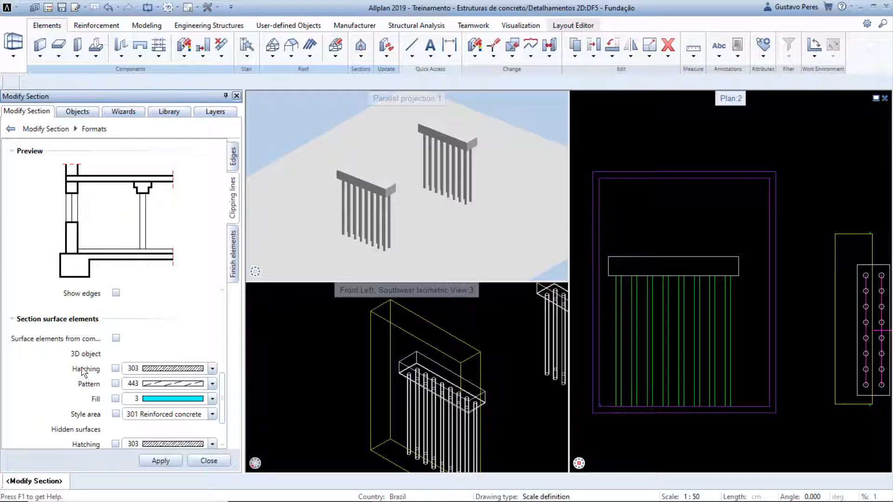
click(115, 399)
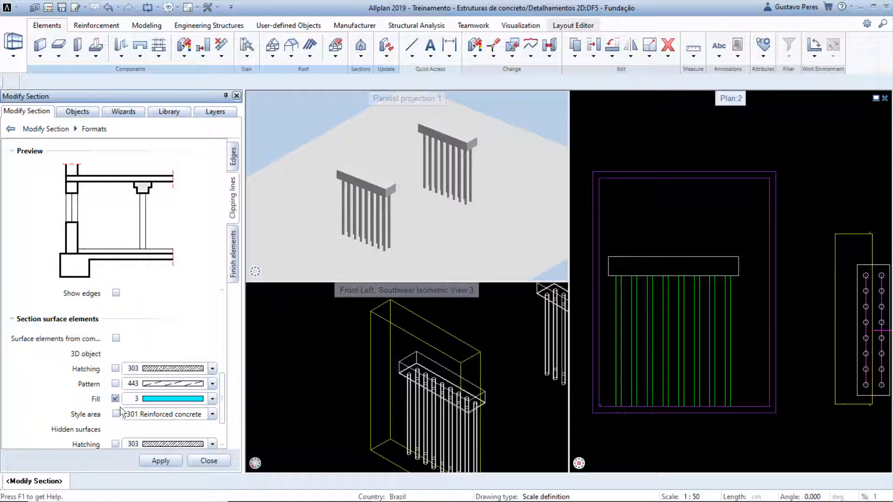
click(151, 457)
scroll(634, 253, up, 4)
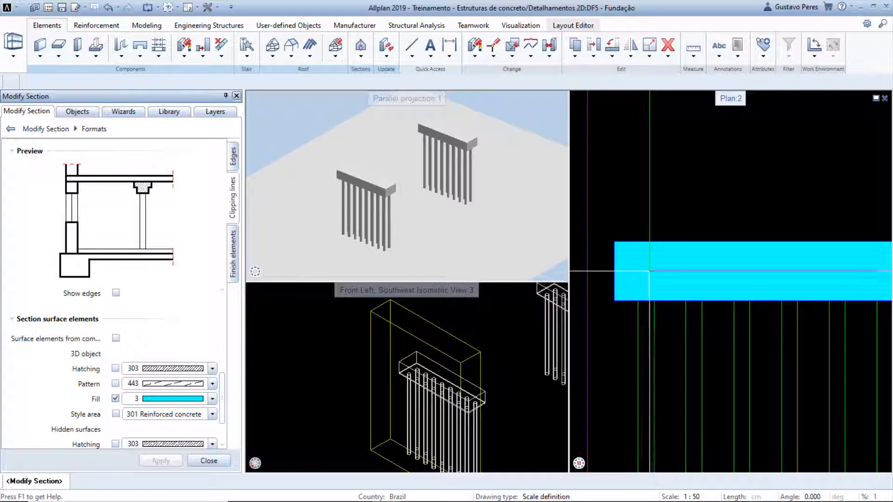
click(116, 399)
click(158, 460)
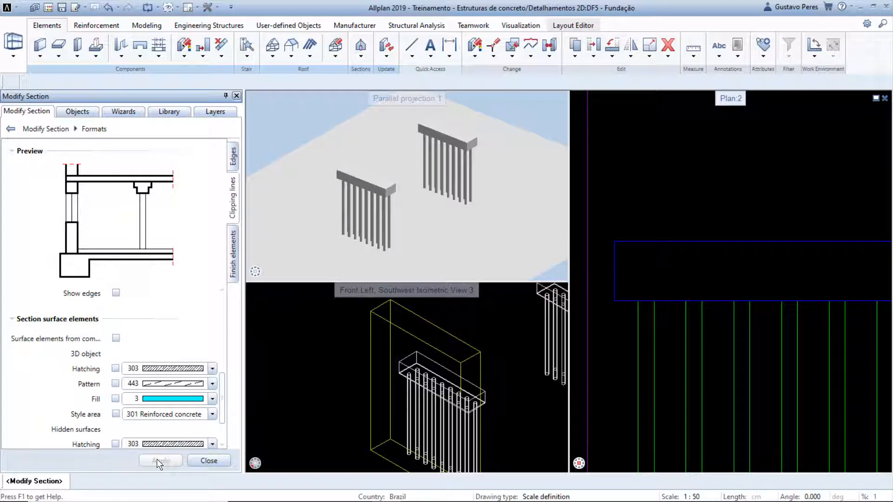
Take the section surface elements from the components and apply the formats to section A
click(117, 339)
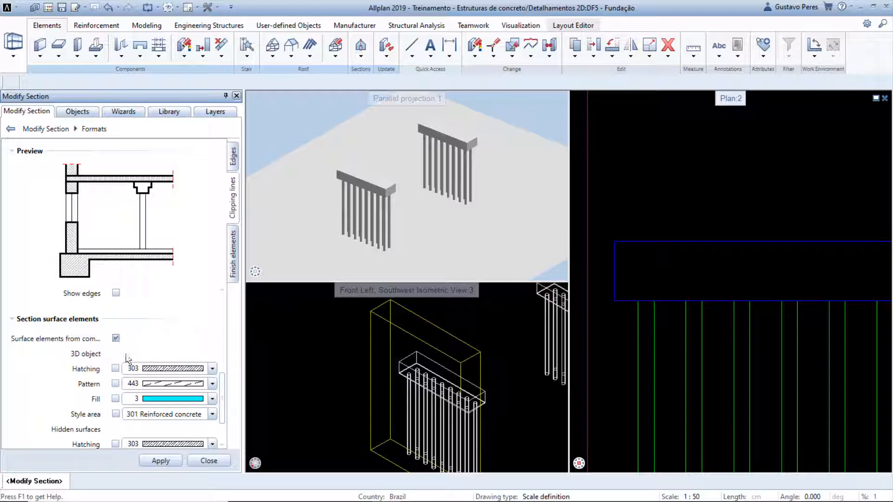
click(153, 459)
Save the section settings as favorite BW_Visible_Hidden_Boundary_Section_Surface in the office favorites folder and finish modifying the section
click(54, 131)
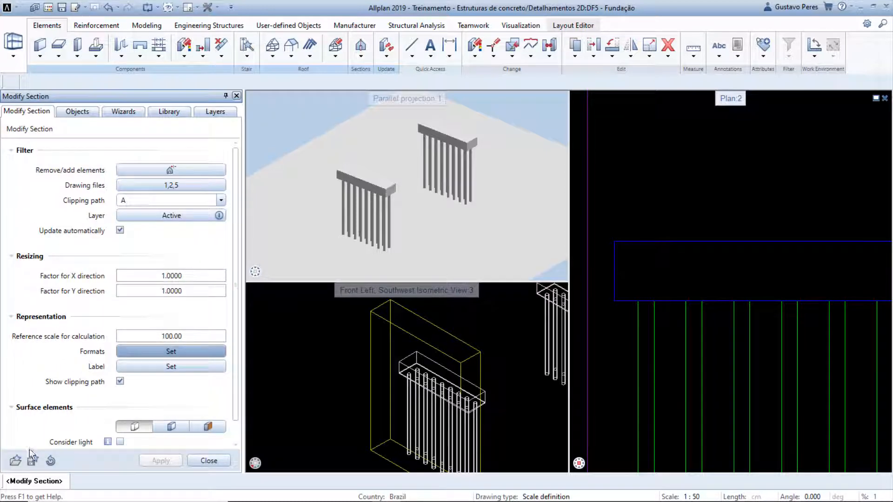
click(33, 461)
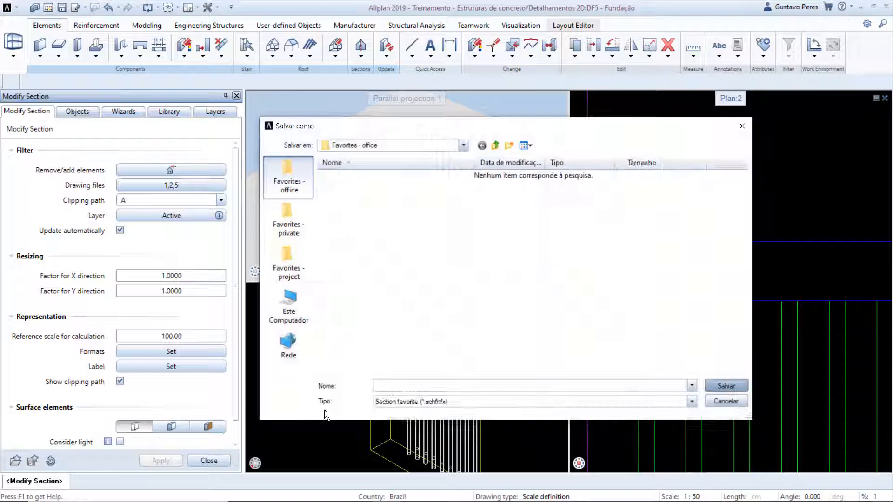
click(439, 386)
text(BW_Visible_Hidden_Boundary_Section_Surface)
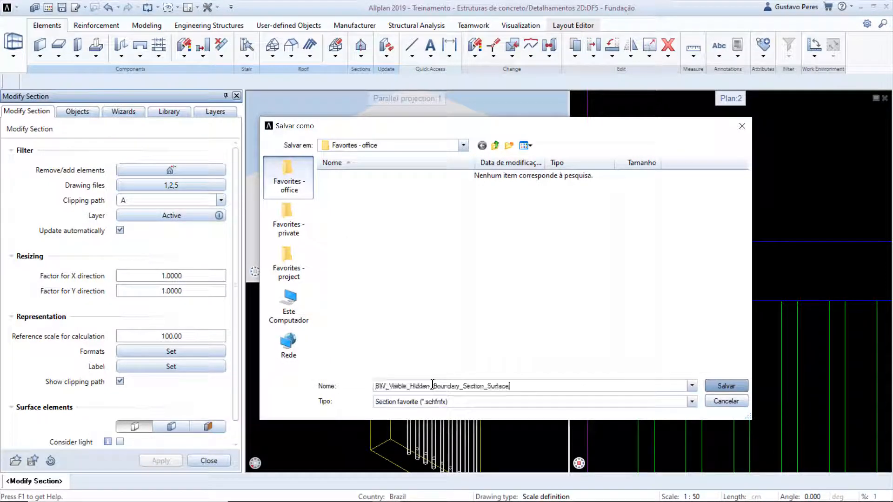
drag(531, 387, 339, 387)
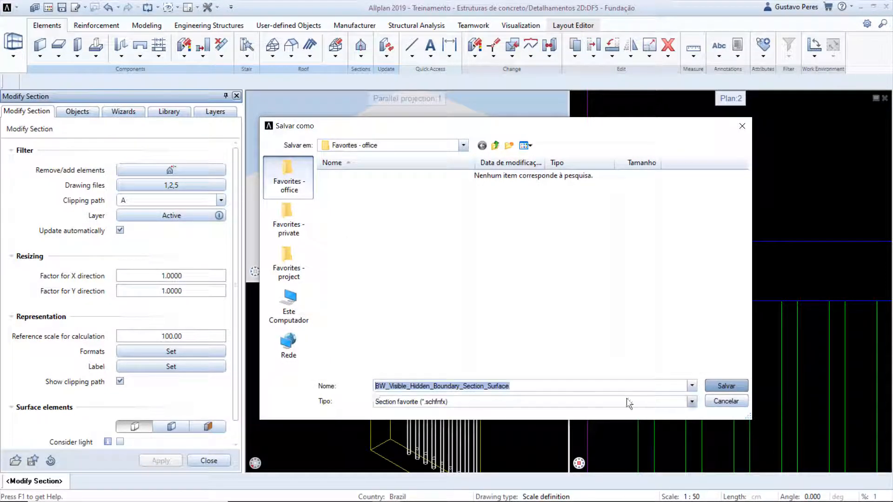
click(742, 386)
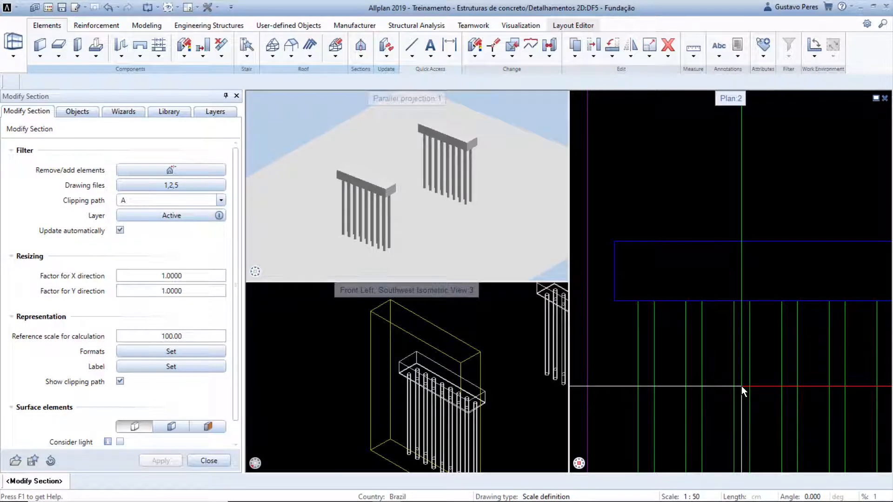
key(Escape)
Start changing architectural properties with only the surface fill included, set to color 28
scroll(726, 381, down, 3)
middle_drag(758, 425, 692, 359)
middle_drag(698, 363, 710, 363)
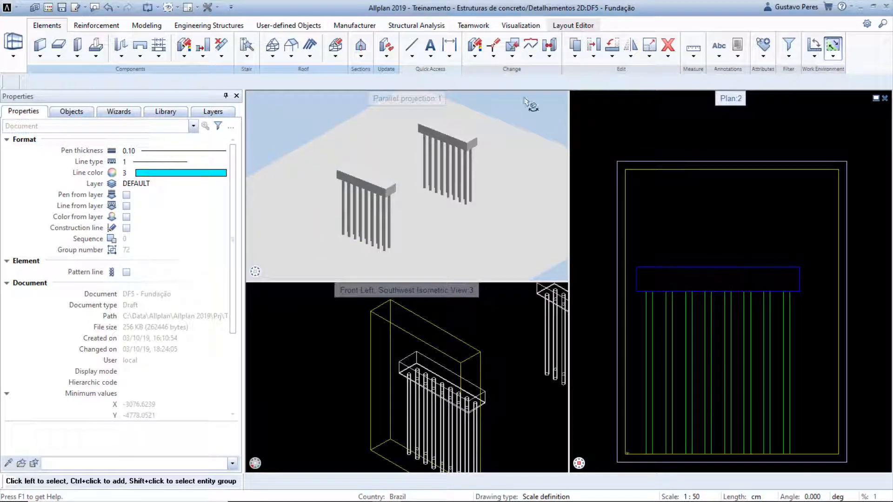
click(478, 57)
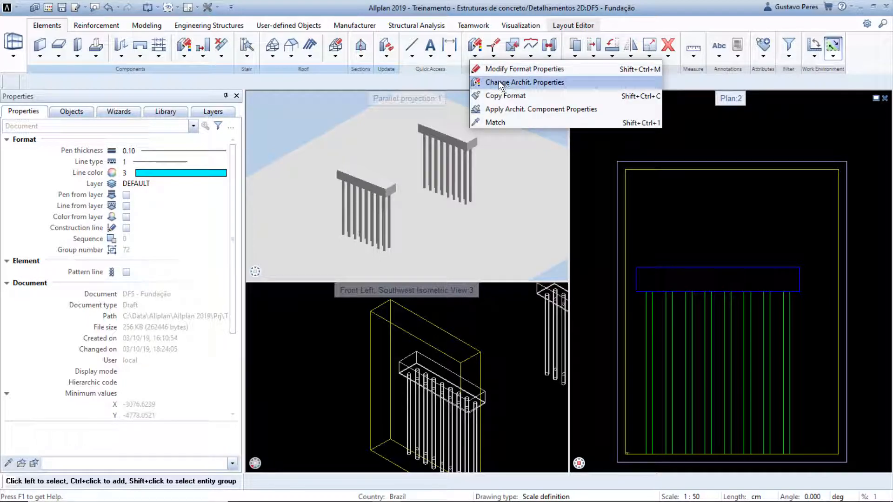
click(505, 83)
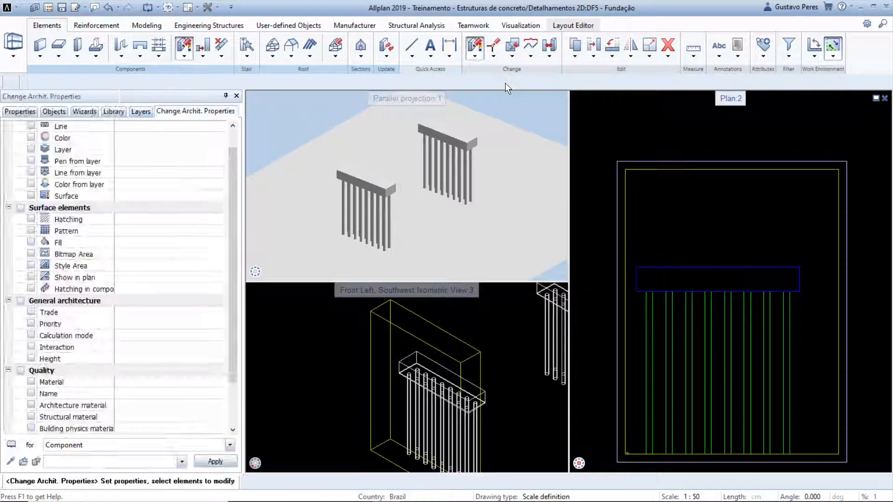
click(33, 242)
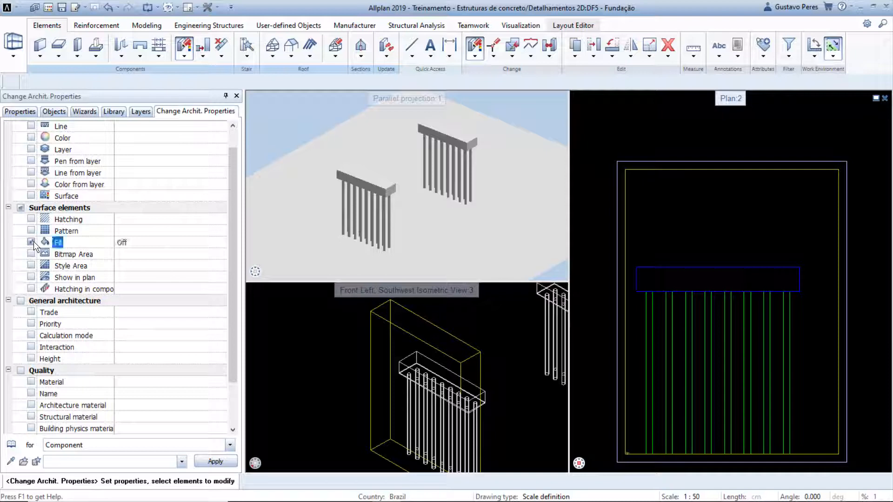
click(121, 242)
click(133, 264)
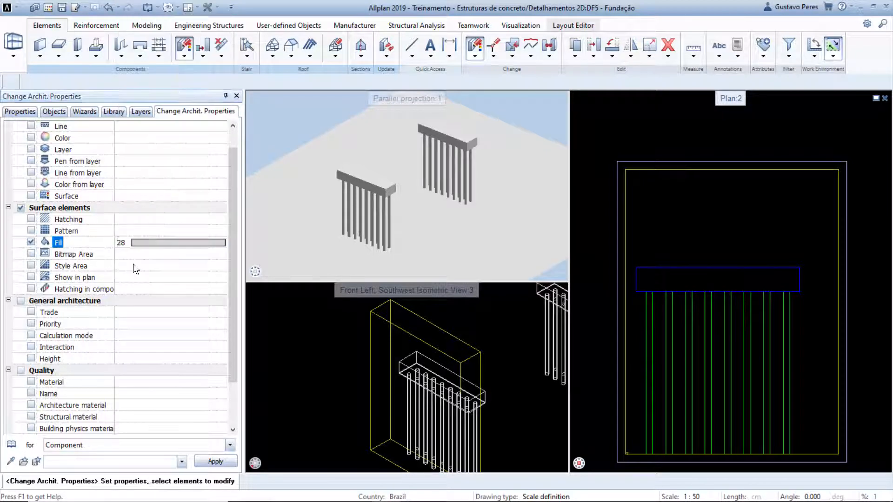
Apply the fill to the pile caps of both foundations
scroll(485, 401, up, 5)
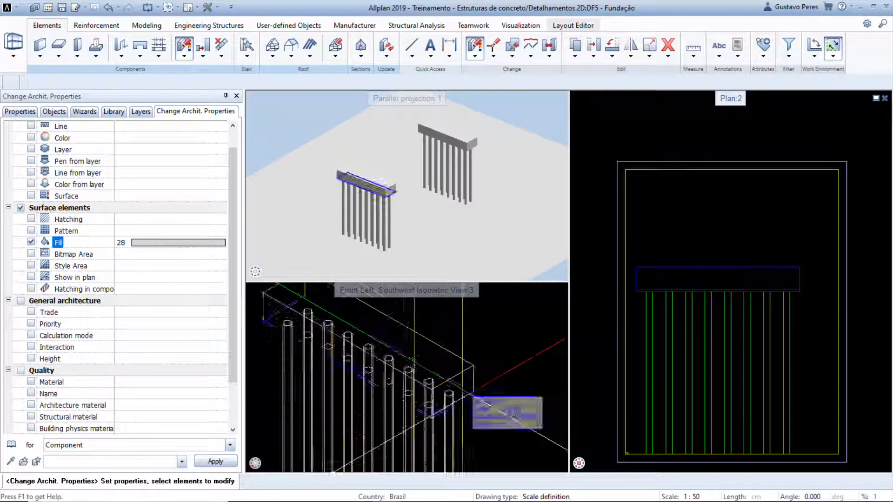
click(474, 360)
scroll(438, 384, down, 3)
middle_drag(486, 374, 306, 451)
middle_drag(517, 337, 468, 384)
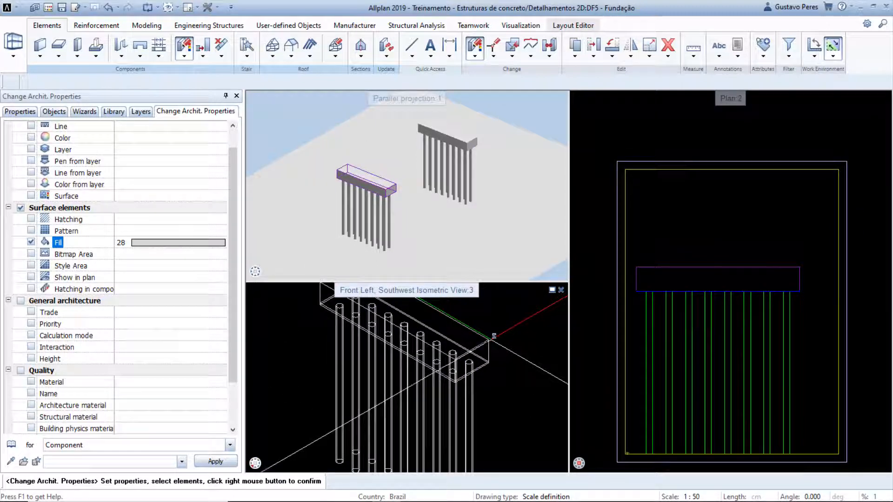
click(493, 336)
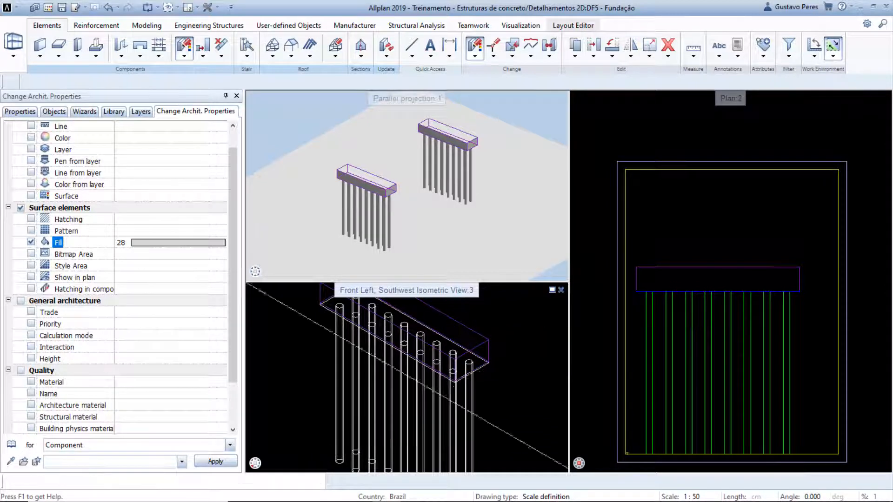
right_click(531, 340)
scroll(631, 287, up, 3)
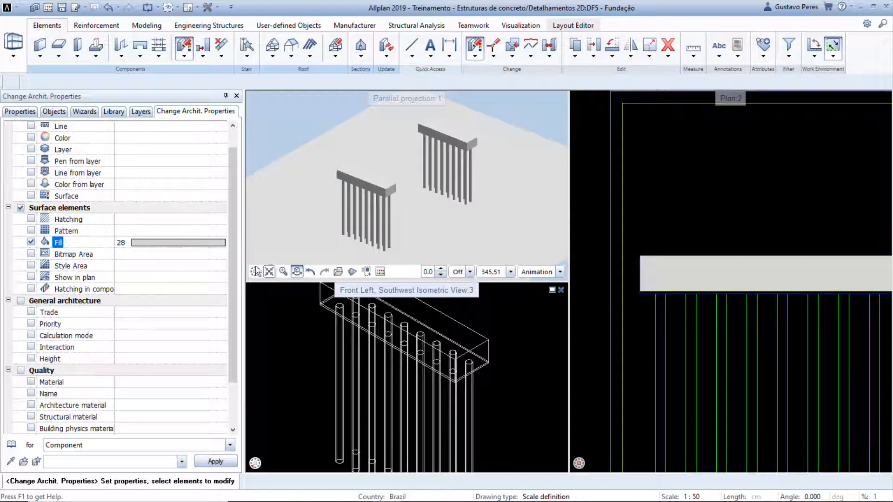
Include pattern 409 Coarse gravel in the properties to change and exclude the fill
click(31, 231)
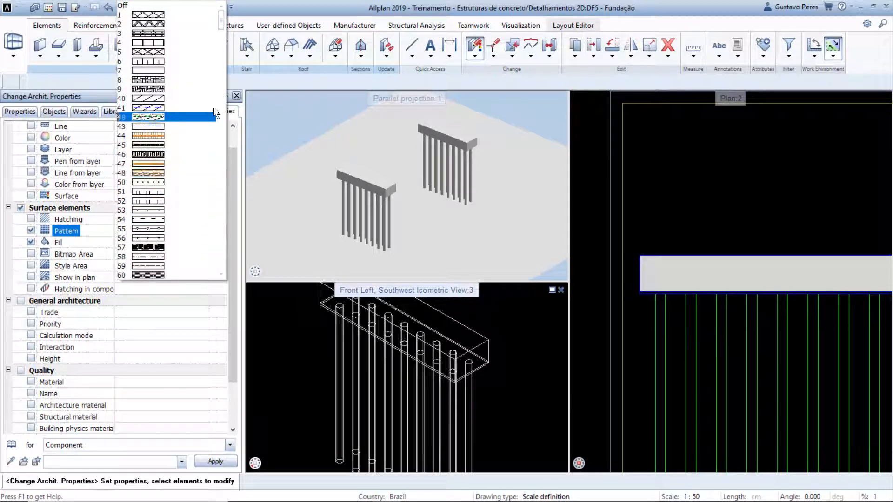
drag(222, 26, 216, 202)
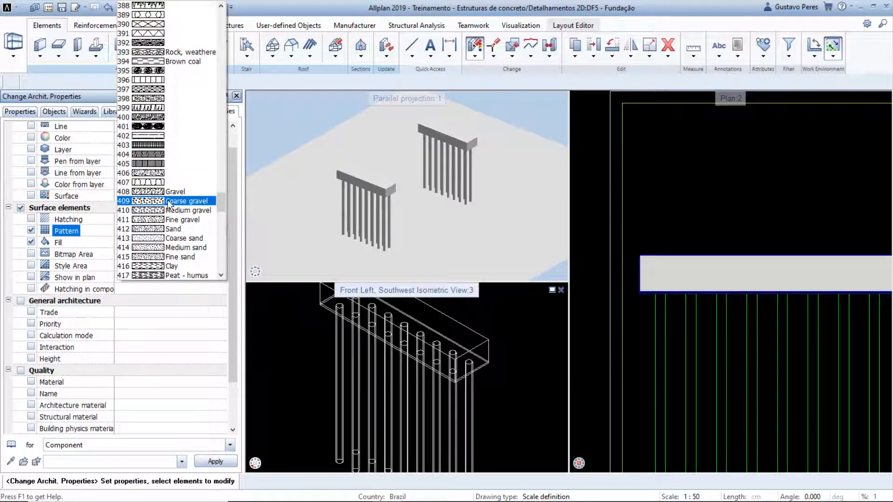
click(134, 205)
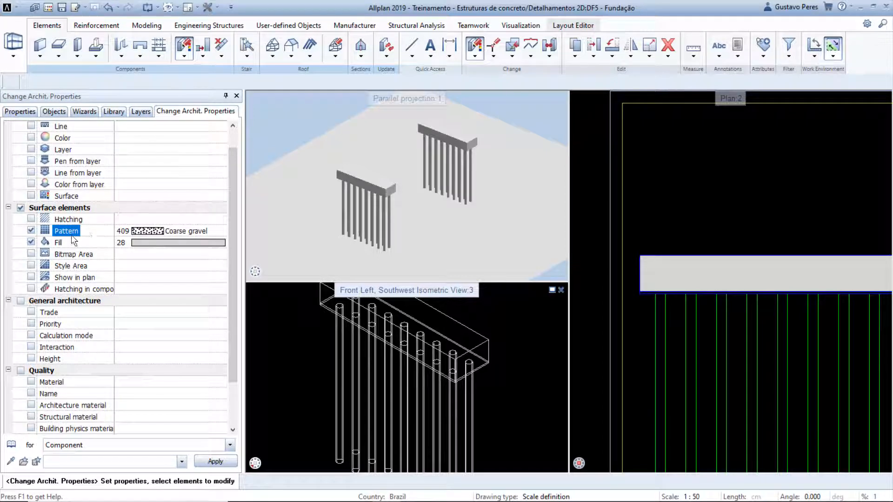
click(35, 241)
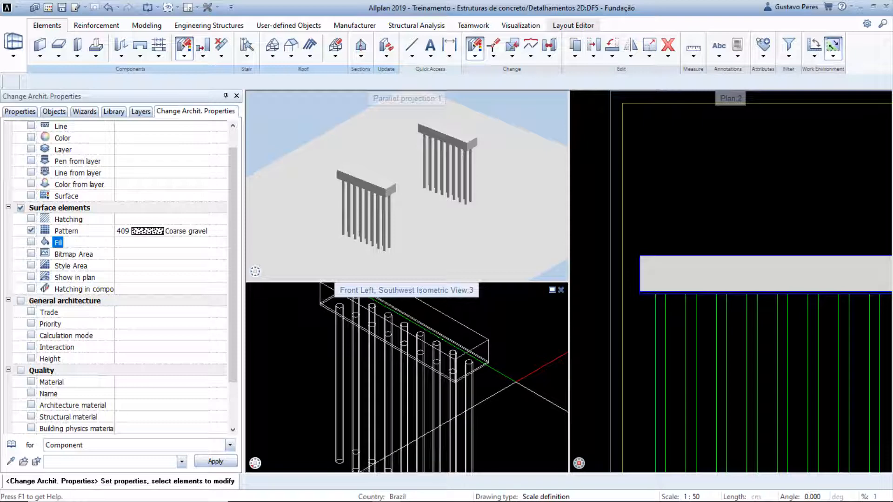
Apply the gravel pattern to the thin base layers beneath both pile caps
scroll(488, 372, up, 3)
scroll(488, 372, up, 2)
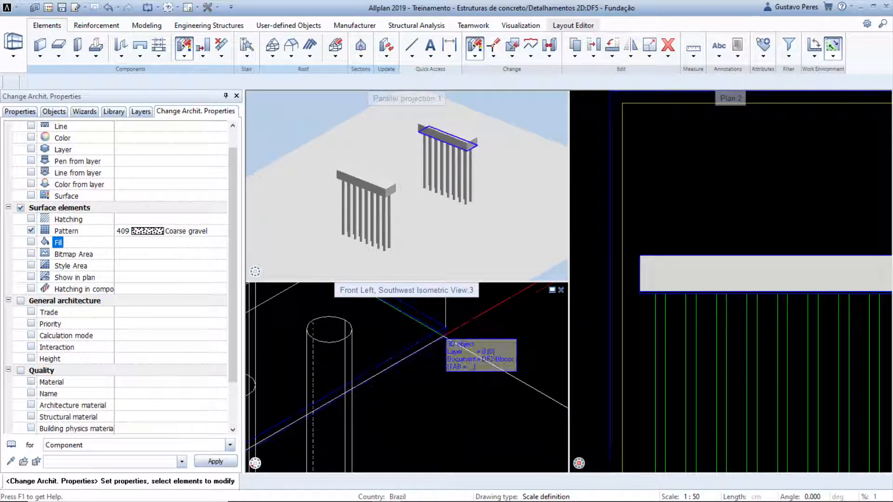
click(444, 336)
scroll(398, 378, down, 4)
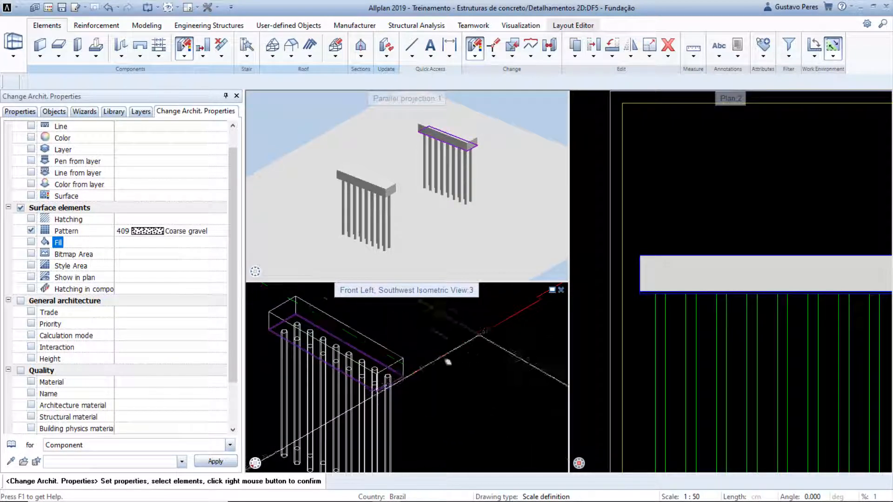
scroll(444, 346, up, 4)
scroll(393, 388, down, 3)
scroll(449, 351, up, 3)
scroll(370, 395, down, 4)
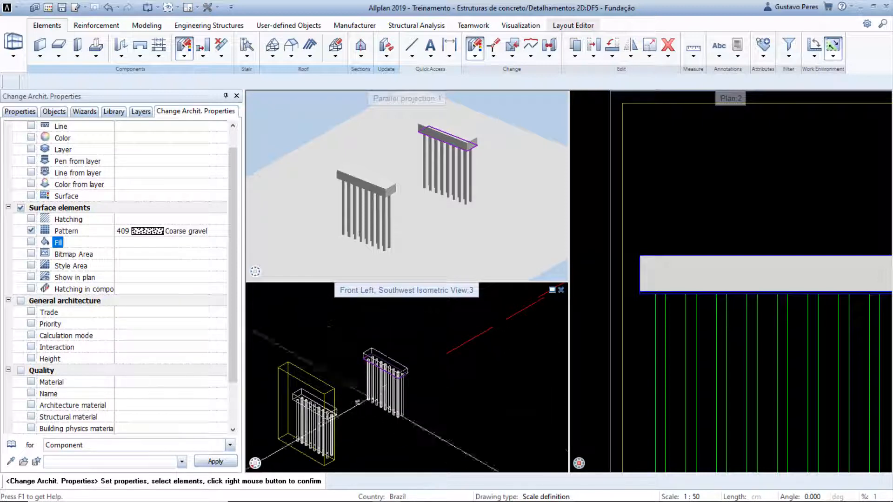
scroll(370, 386, up, 2)
scroll(360, 387, up, 4)
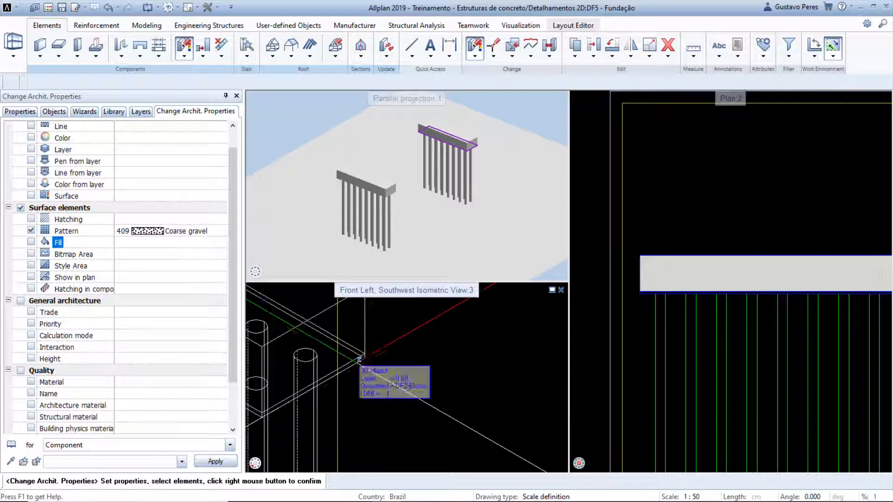
click(363, 357)
right_click(411, 368)
scroll(656, 294, up, 4)
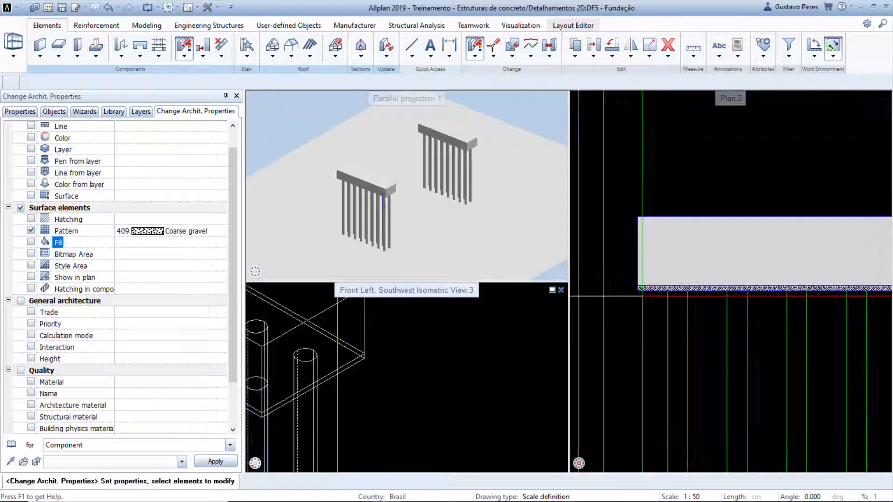
scroll(655, 294, up, 2)
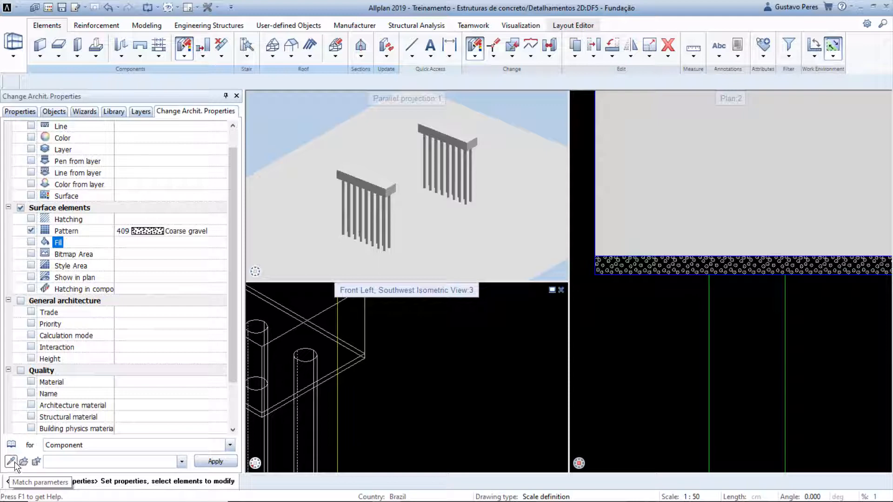
Match the property settings from the existing pile cap, keeping its fill included
click(11, 462)
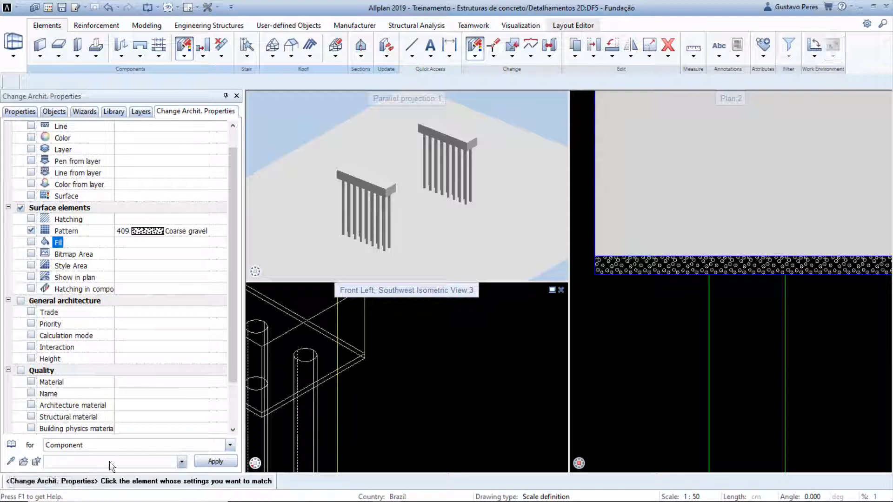
click(361, 341)
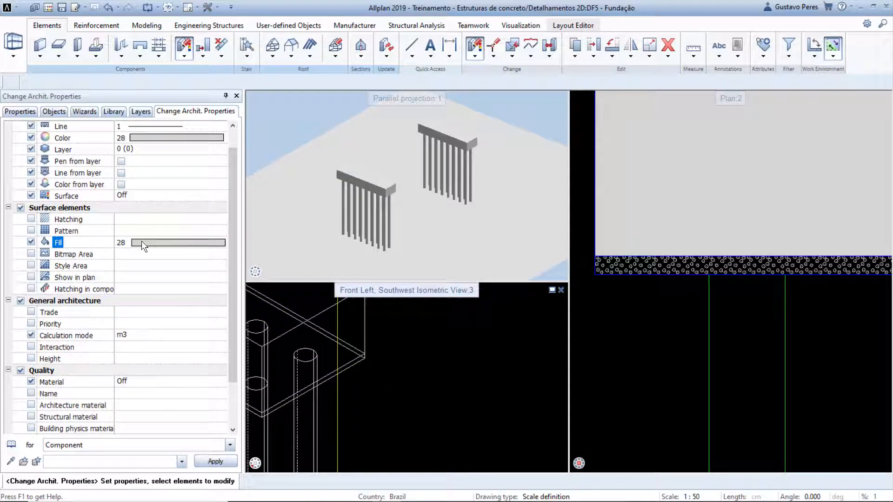
click(31, 241)
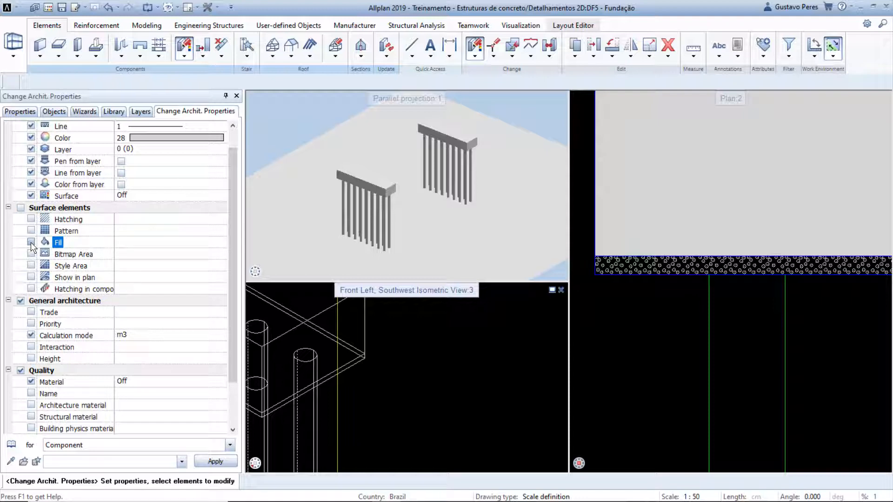
click(31, 241)
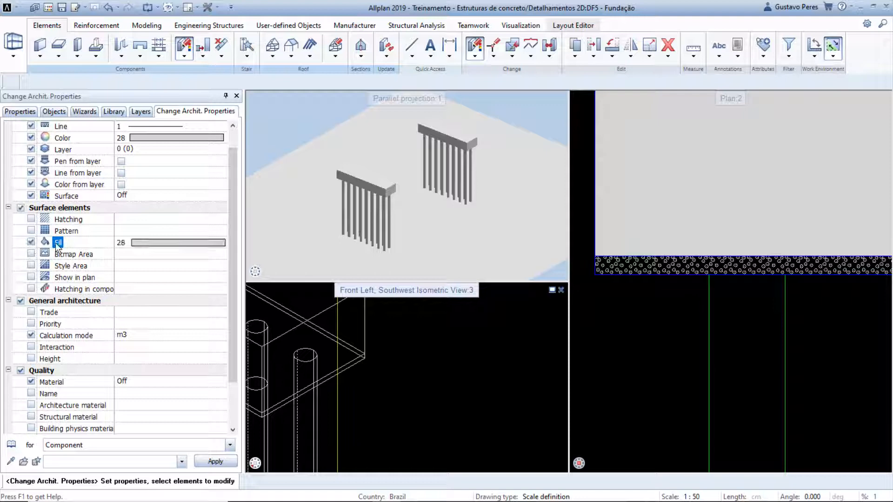
Try setting the fill to Off on the front pile cap, and undo the change
click(130, 244)
scroll(220, 54, up, 10)
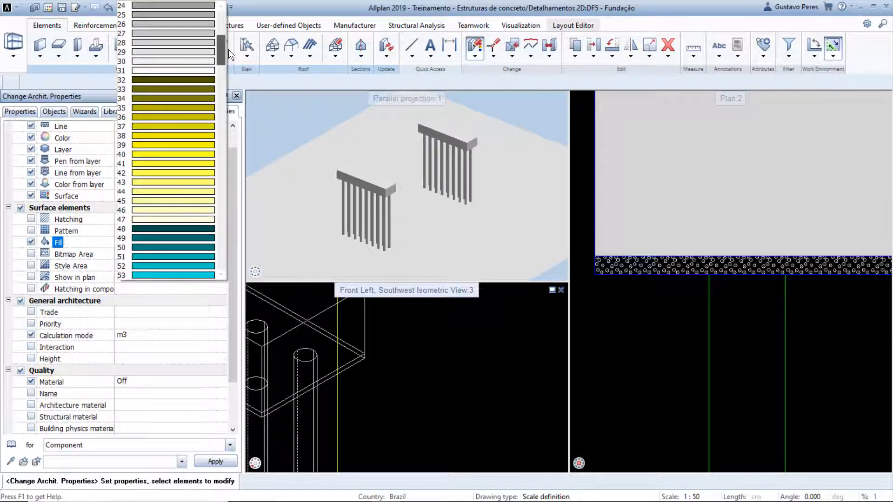
click(201, 6)
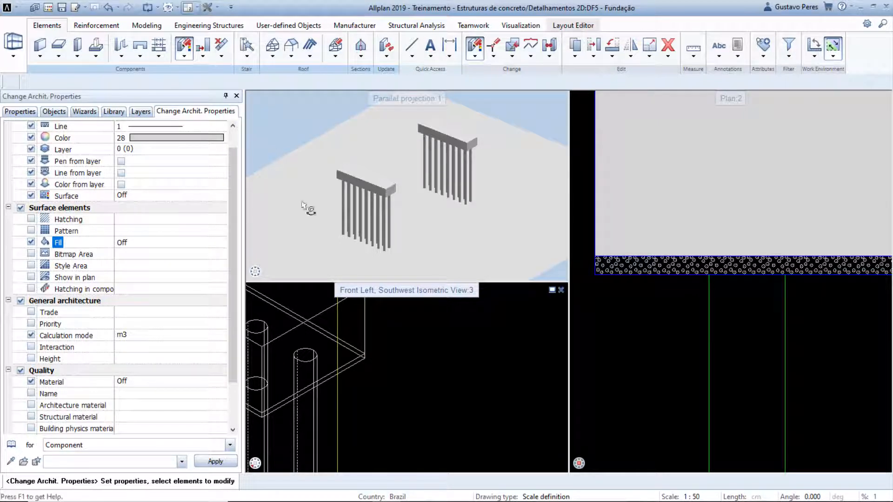
click(365, 321)
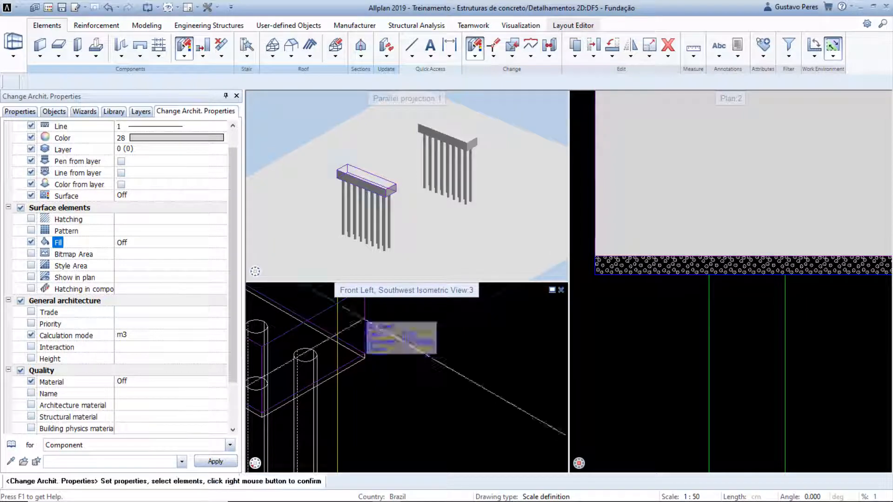
scroll(395, 332, down, 3)
right_click(424, 344)
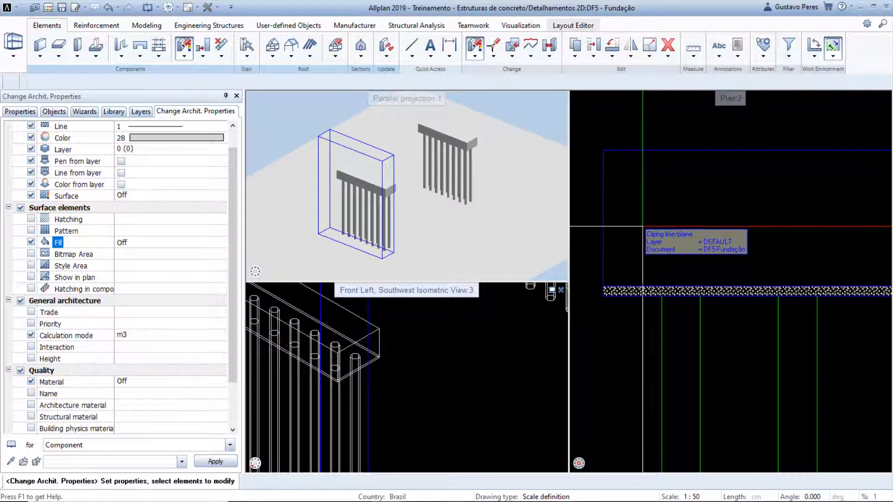
click(110, 8)
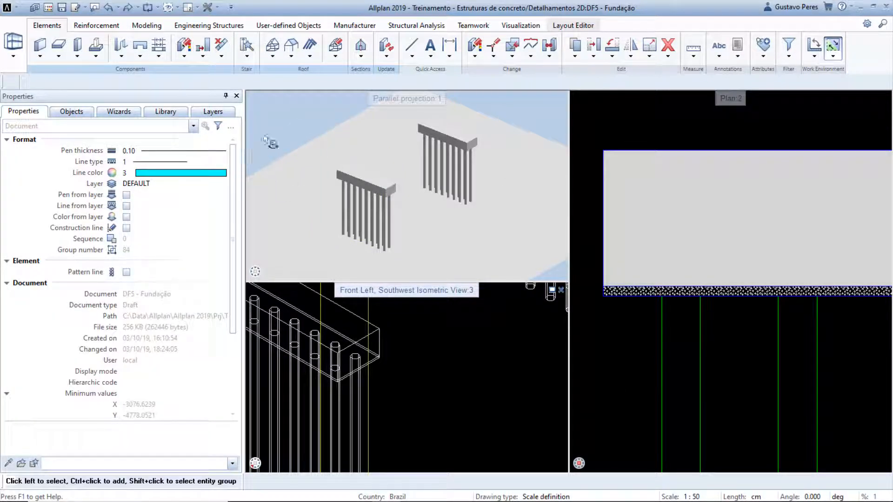
Change the fill of all piles under both pile caps to color 28 with Change Archit. Properties
click(467, 57)
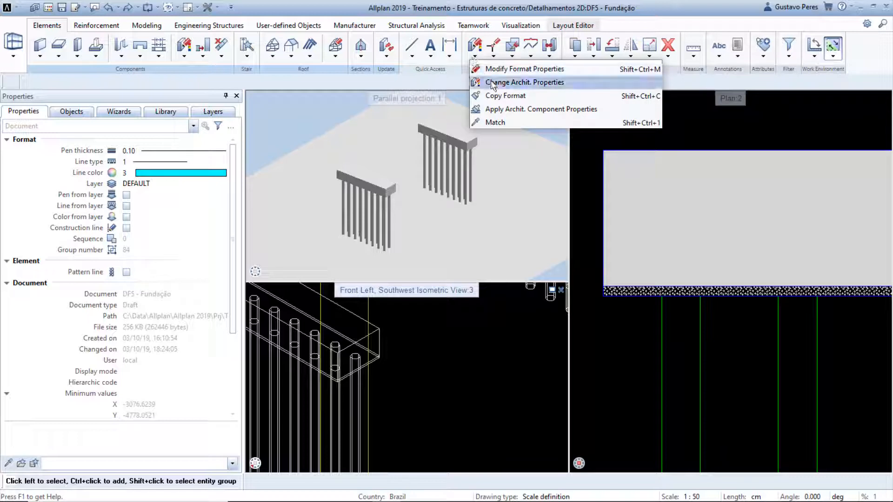
click(483, 80)
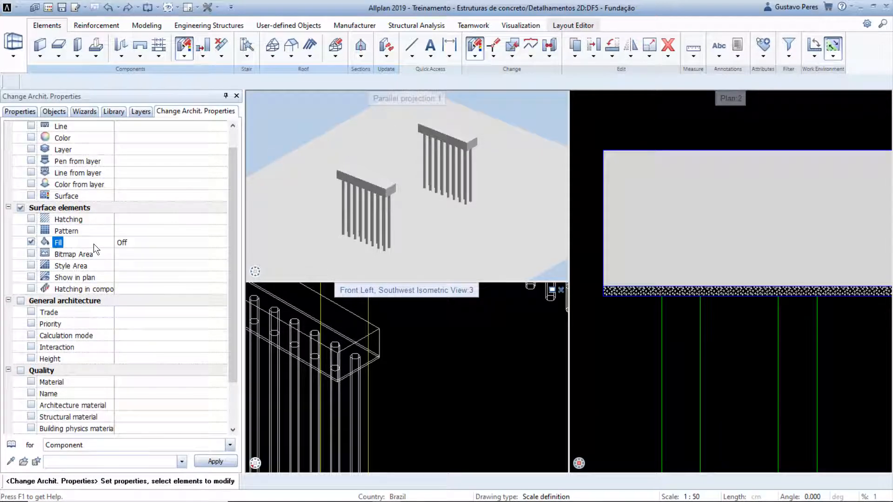
click(121, 244)
click(186, 263)
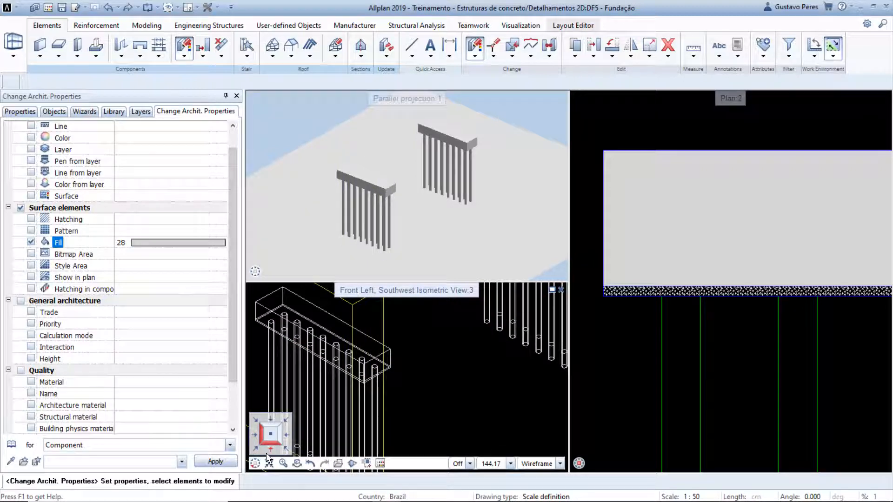
click(266, 451)
scroll(391, 397, down, 2)
drag(509, 440, 303, 405)
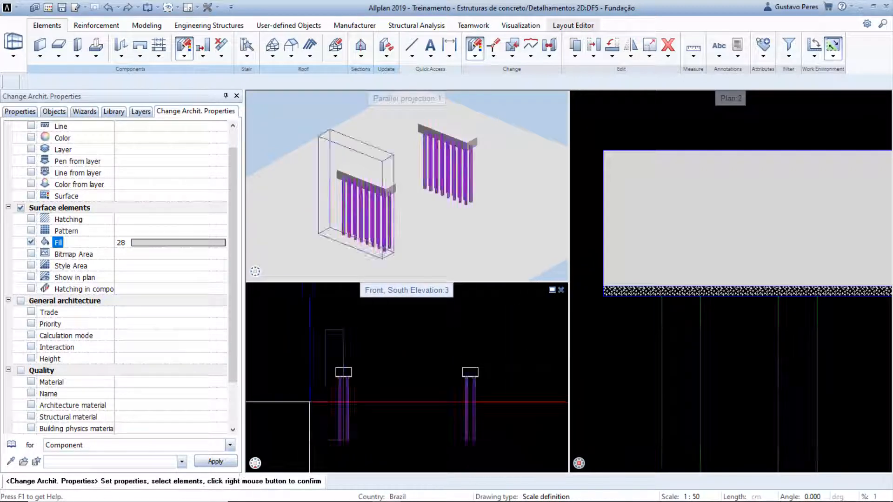
right_click(301, 399)
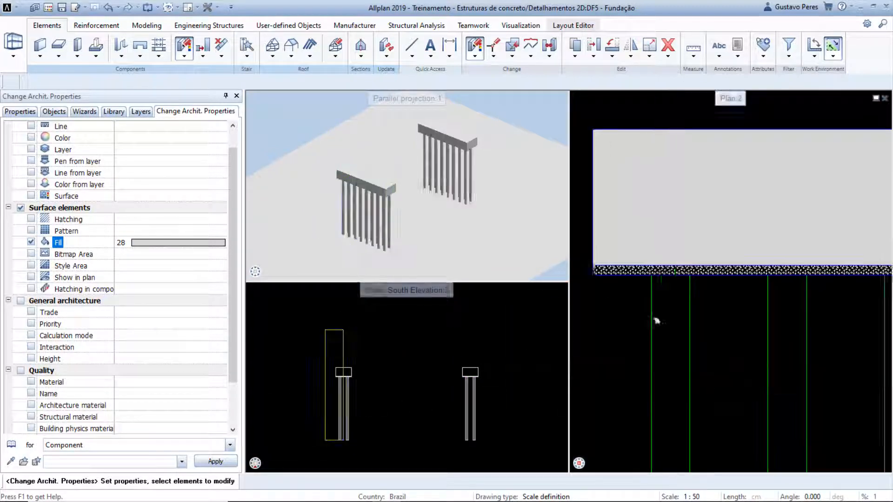
scroll(623, 276, down, 5)
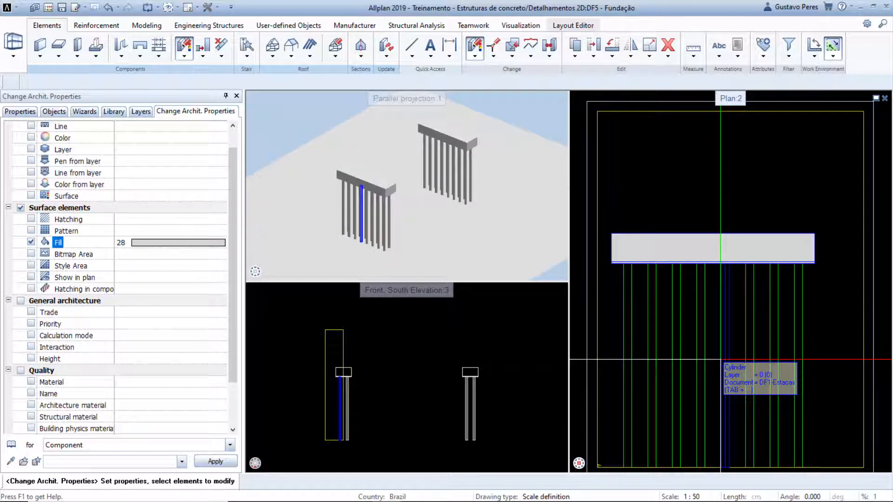
key(Escape)
Stretch section A's clipping region in plan so its cutting edge lies on the centre axis of the nearest pile row
scroll(674, 371, down, 3)
middle_drag(801, 369, 711, 337)
scroll(759, 376, up, 3)
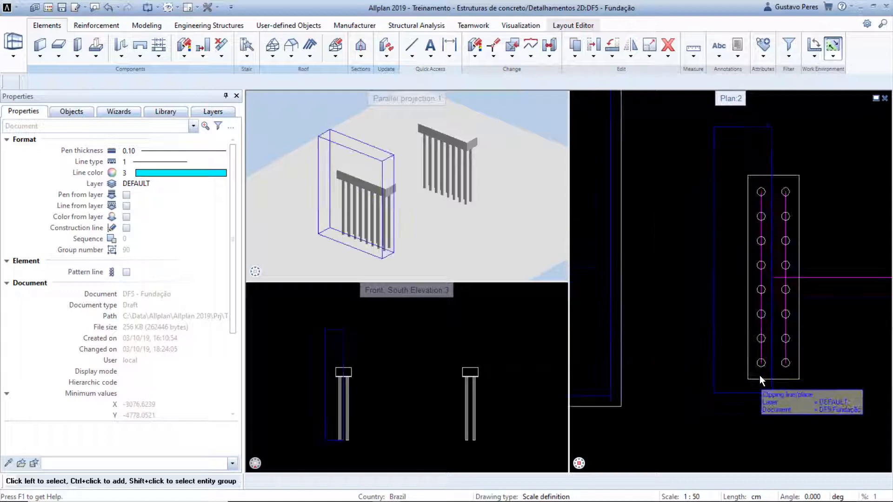
scroll(761, 376, up, 2)
scroll(763, 367, down, 1)
scroll(763, 370, up, 1)
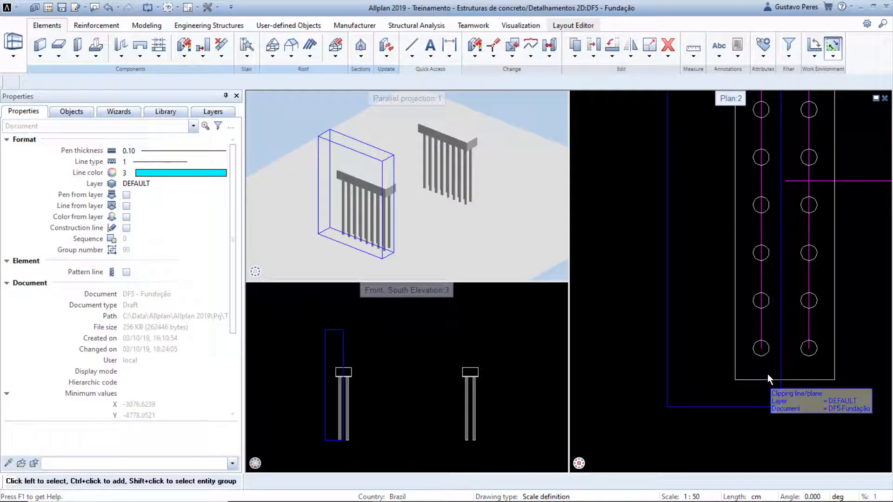
click(782, 391)
middle_drag(781, 256, 787, 349)
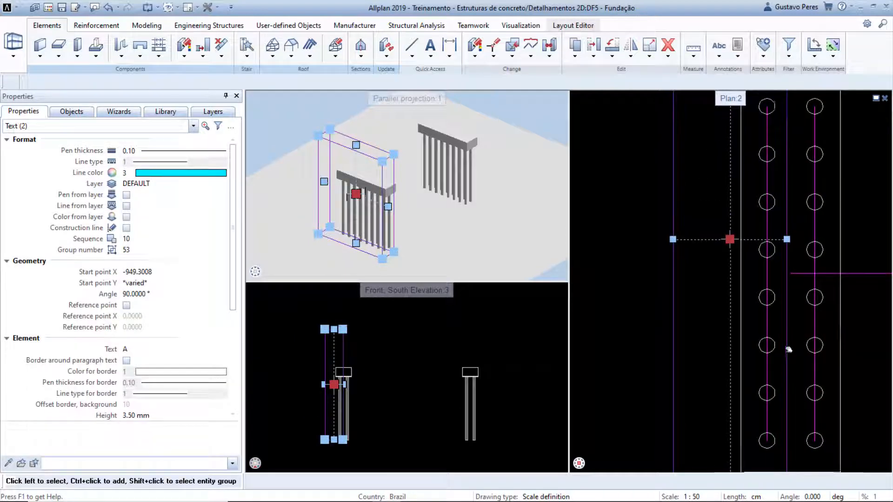
click(785, 239)
scroll(774, 260, up, 3)
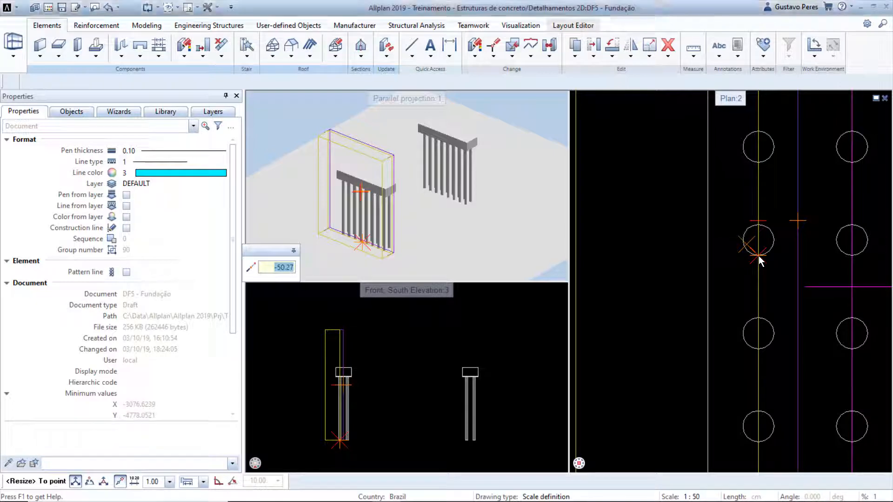
click(757, 258)
Pull the outer corner of section A's clipping region in to just outside the pile cap's corner in plan
scroll(733, 320, down, 2)
scroll(716, 326, down, 4)
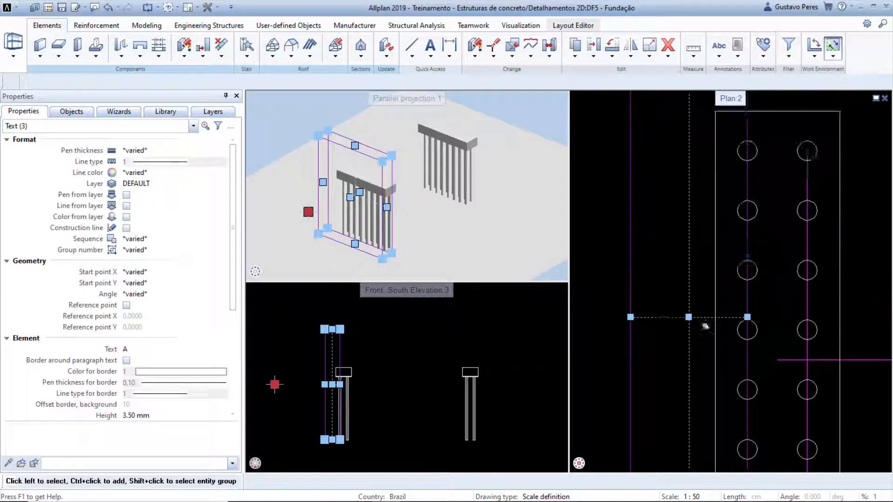
click(689, 237)
click(672, 210)
scroll(699, 258, up, 4)
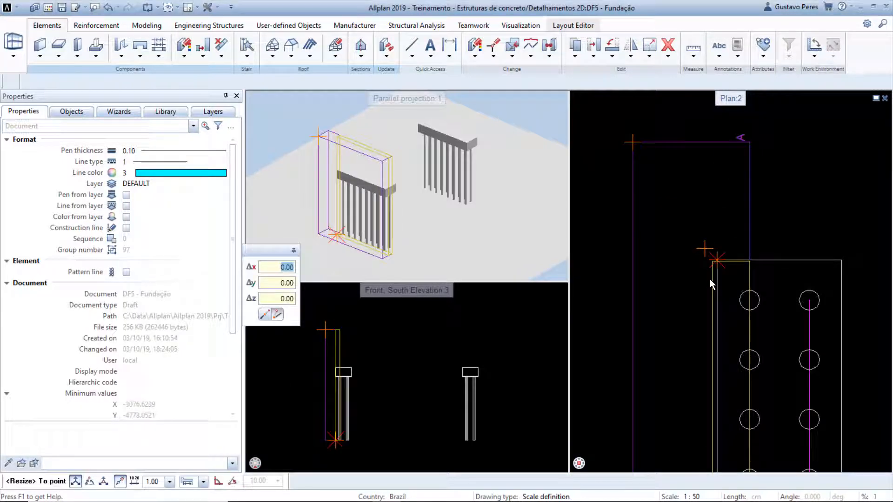
click(710, 279)
scroll(713, 253, up, 2)
click(710, 251)
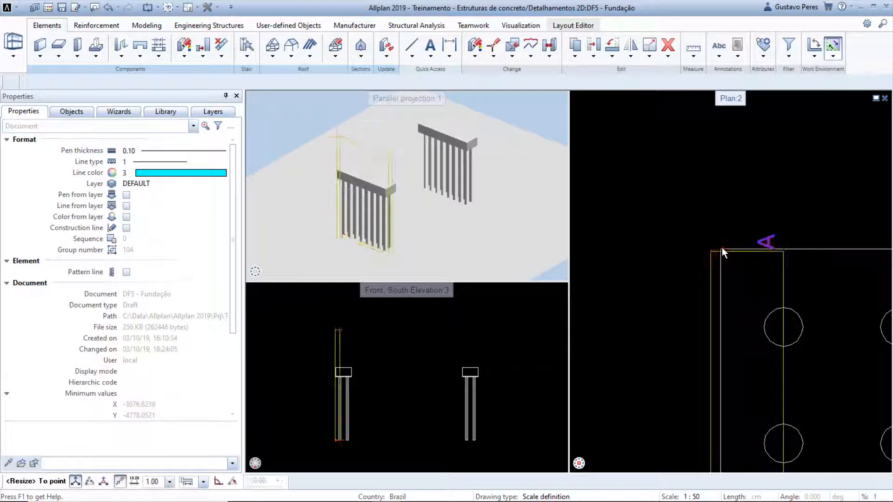
click(647, 247)
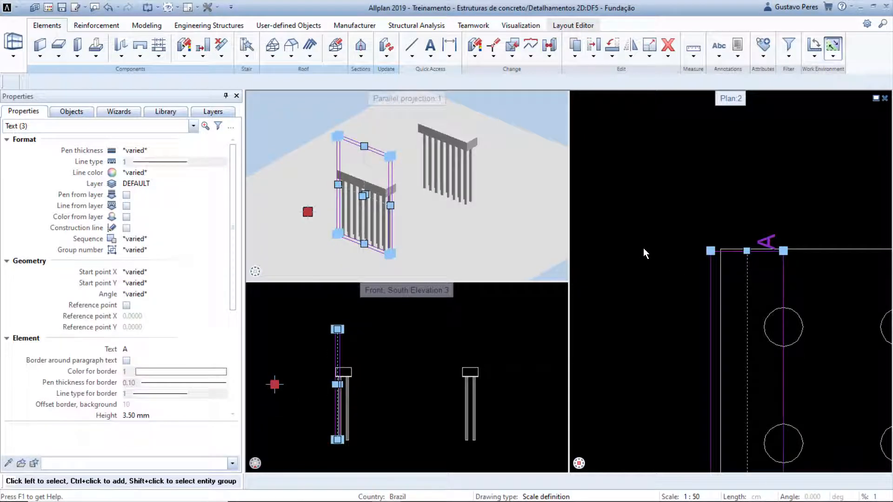
Raise the lower limit of section A's clipping region by about 613 cm and extend its plan corner slightly beyond the pile cap
scroll(643, 248, down, 2)
click(367, 435)
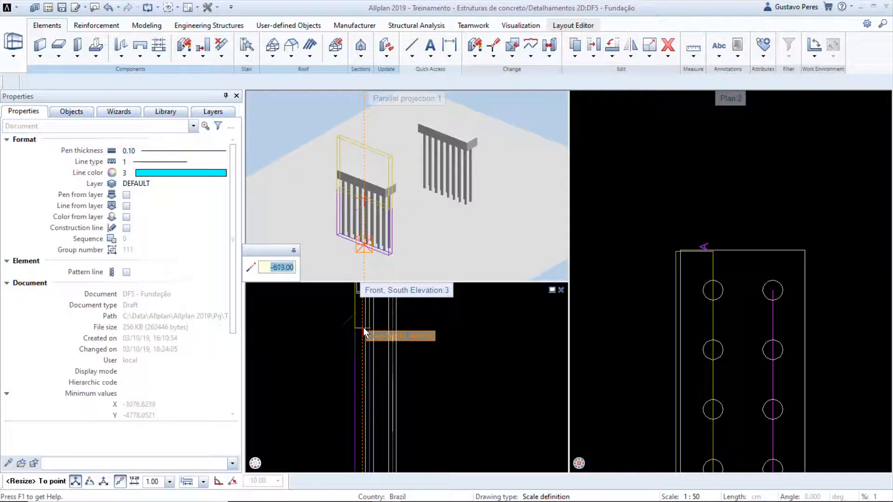
click(676, 252)
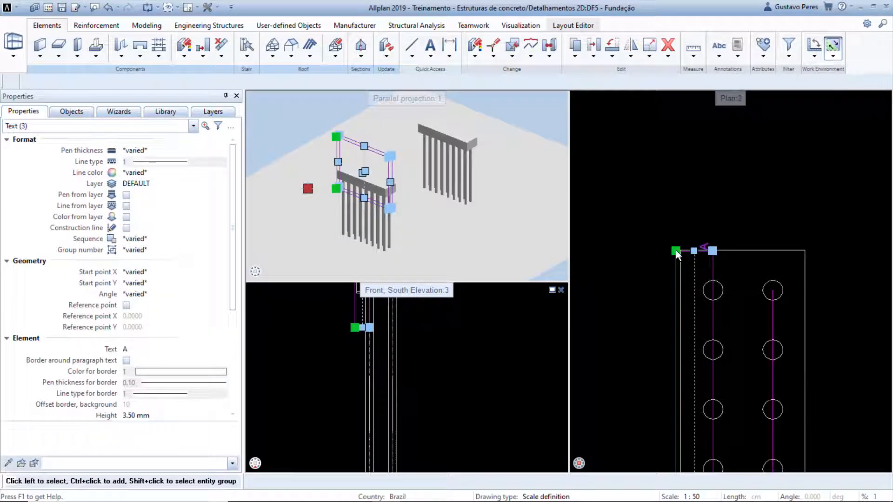
click(676, 250)
scroll(662, 231, down, 2)
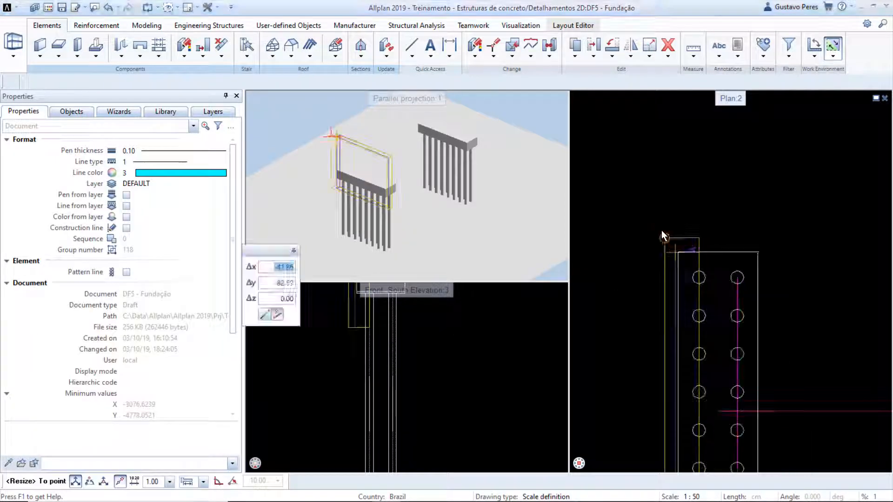
click(656, 274)
scroll(642, 299, down, 2)
scroll(643, 299, down, 2)
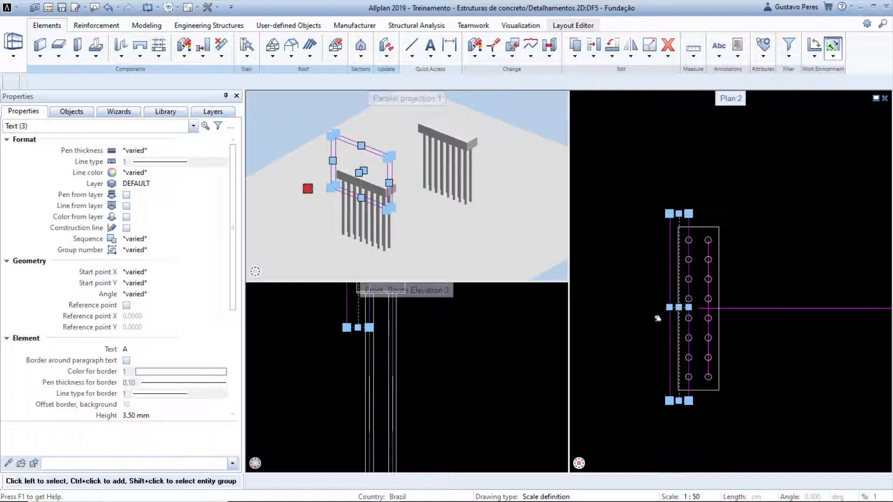
key(Escape)
Create clipping path B horizontally through the pile cap in section A, with the viewing depth running down into the piles
scroll(654, 314, down, 3)
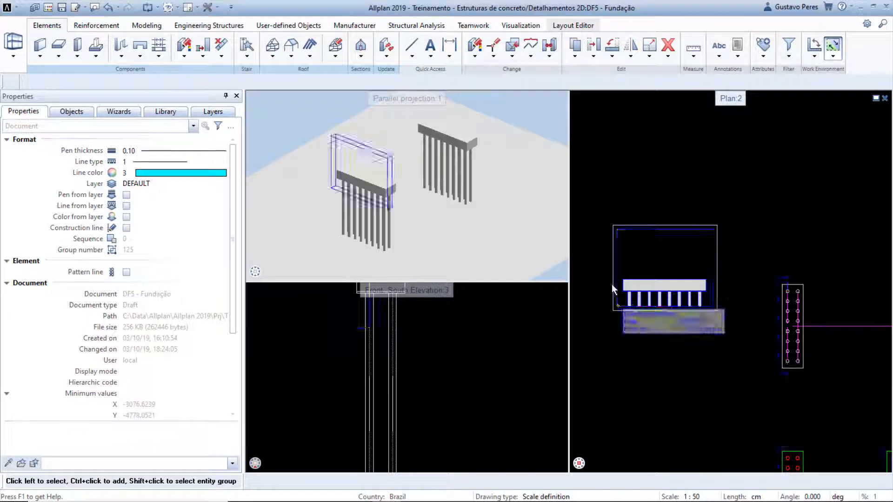
click(362, 46)
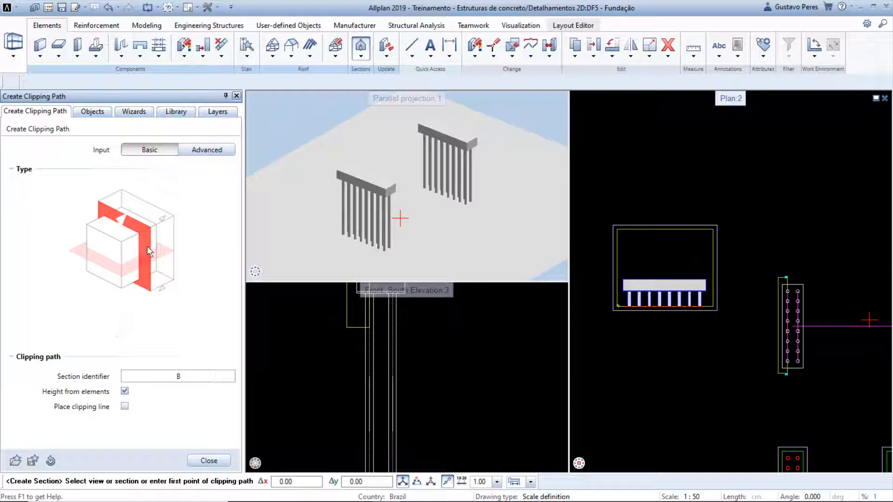
scroll(598, 320, up, 2)
scroll(599, 320, up, 2)
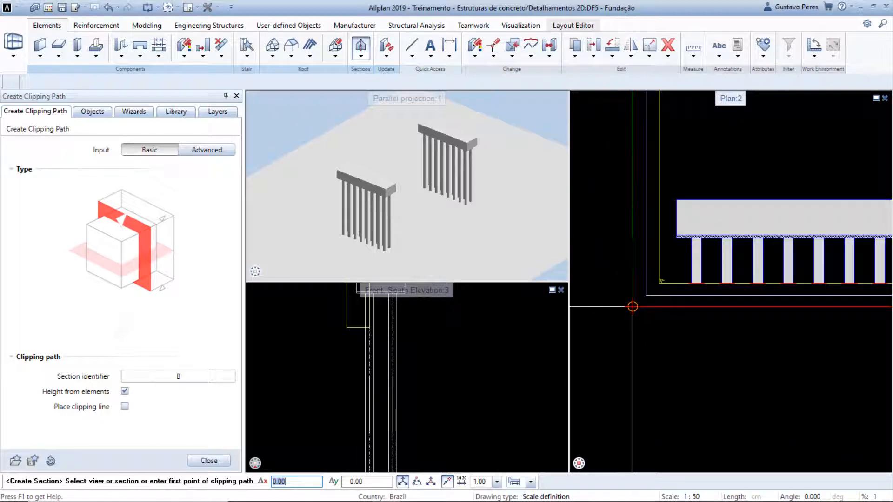
click(636, 305)
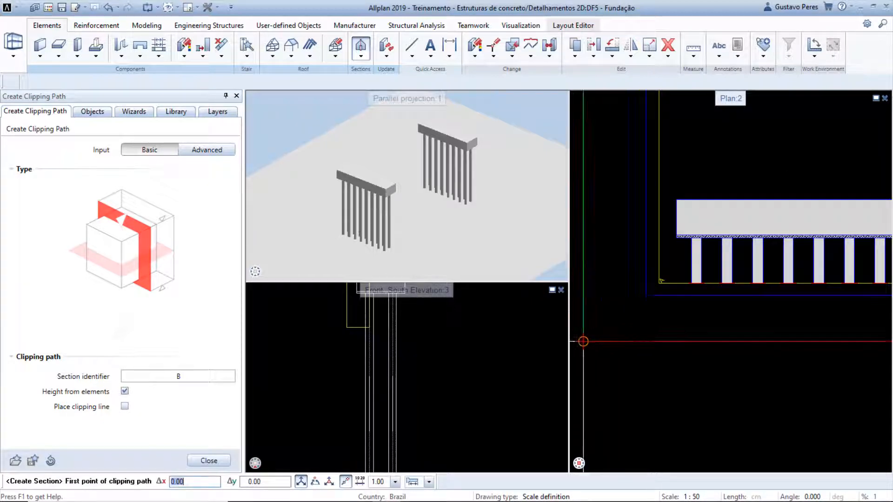
scroll(582, 343, down, 1)
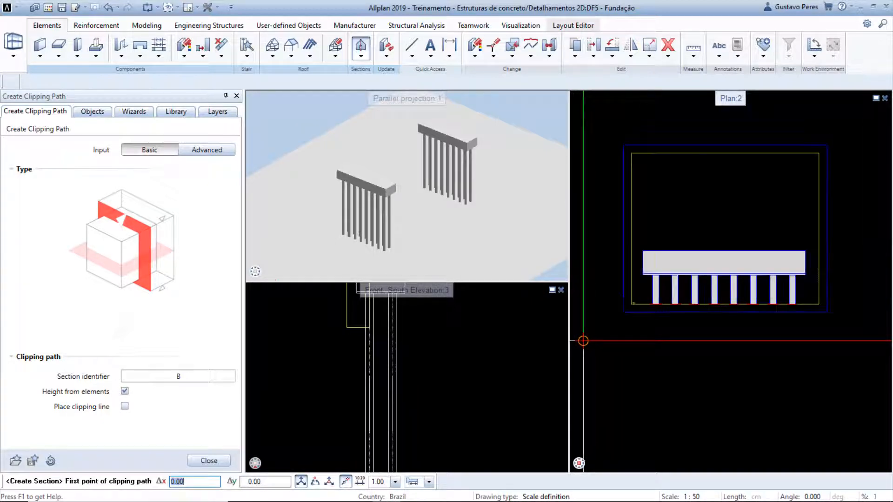
click(615, 262)
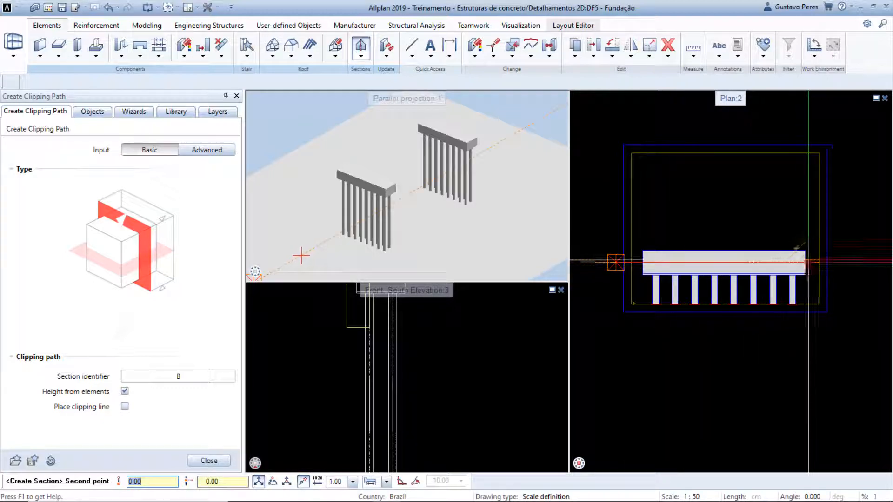
click(844, 262)
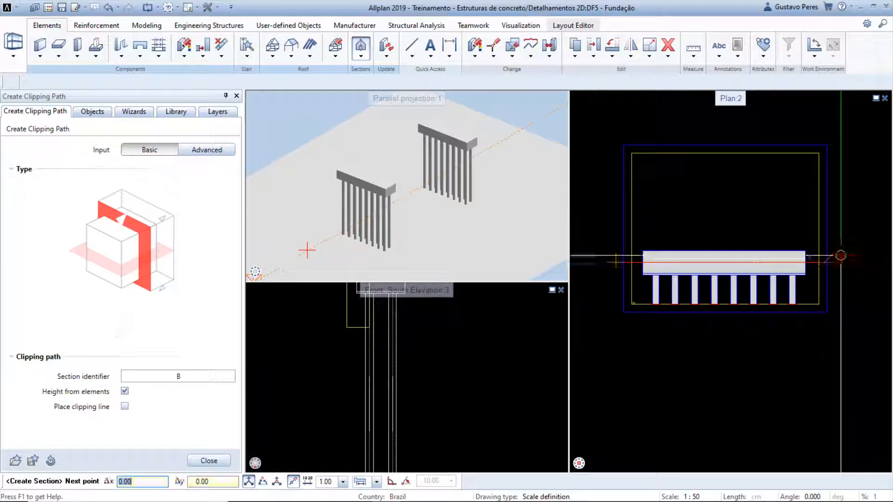
key(Escape)
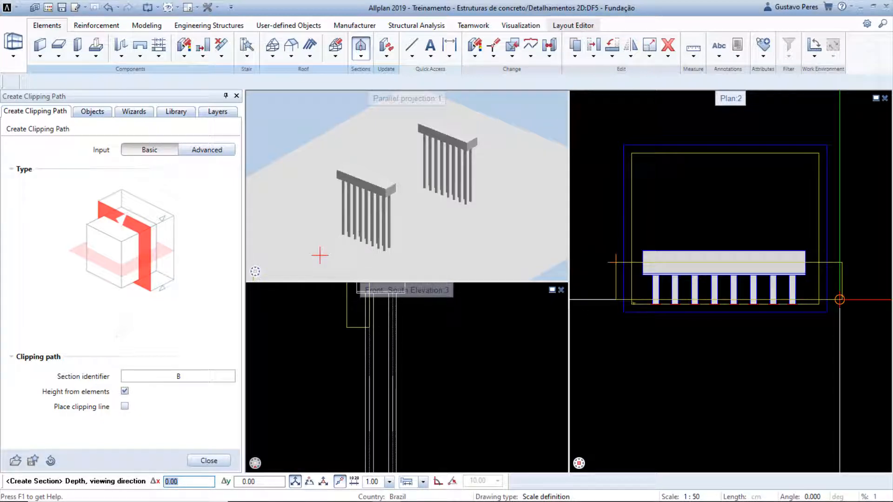
click(839, 300)
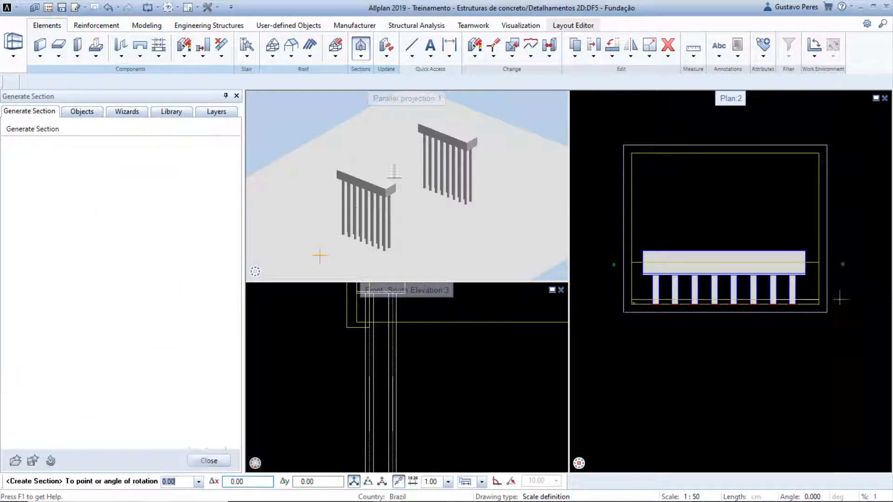
Load the office favorite BW_Visible_Hidden_Boundary_Section_Surface for section B and place it beside section A
click(15, 460)
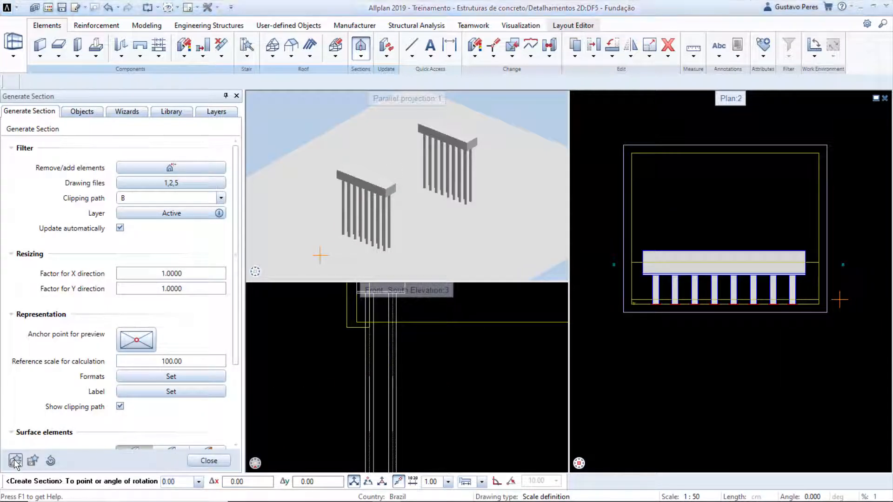
click(379, 181)
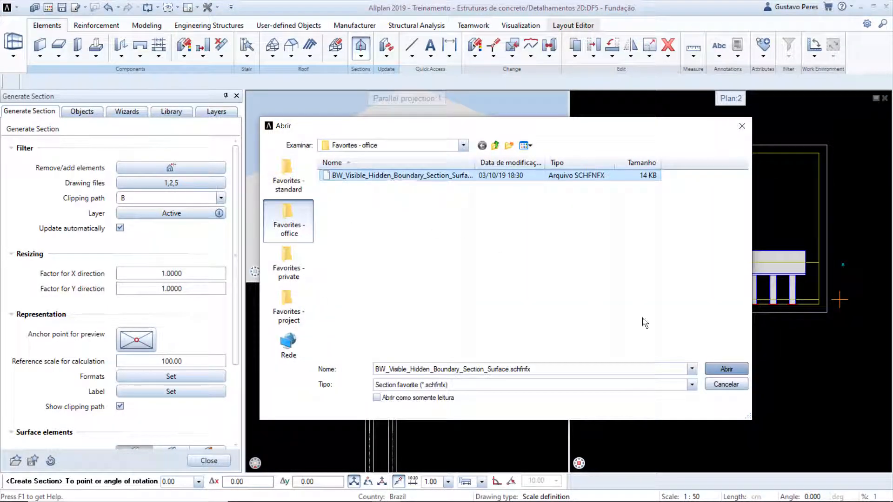
click(716, 368)
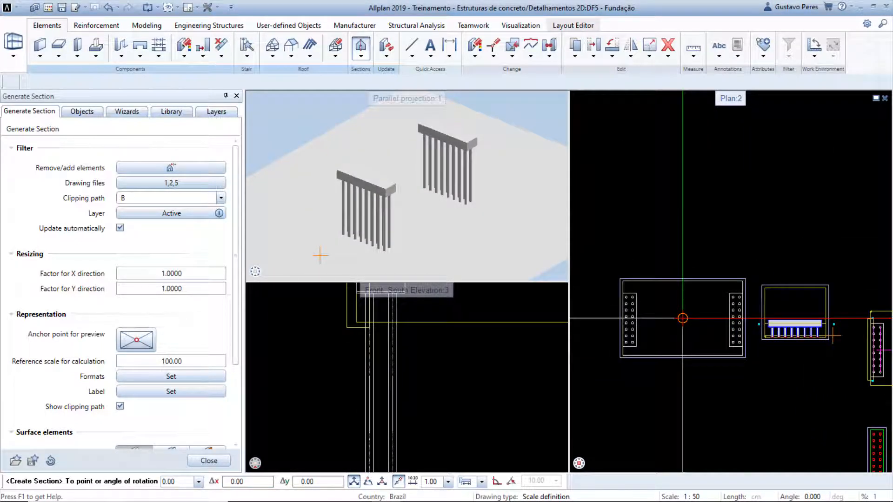
click(682, 318)
key(Escape)
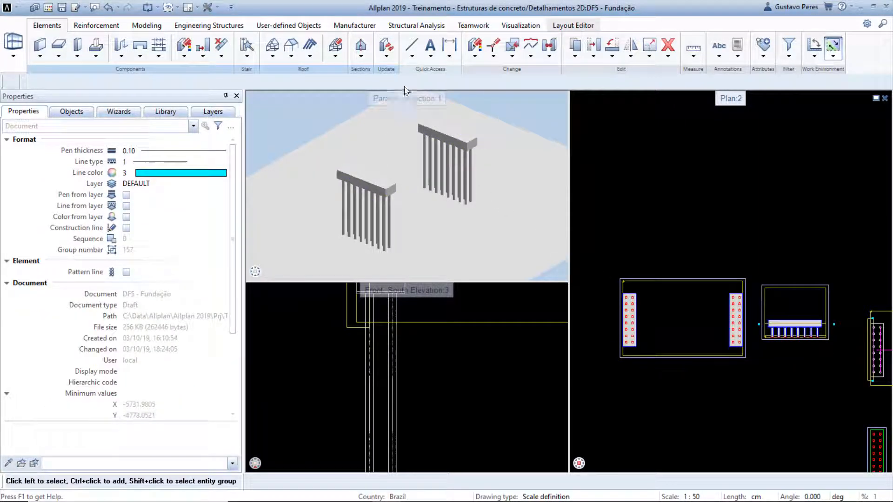
Create horizontal clipping path C as a rectangle around the left-hand pile cap in plan, taking its height from the elements
click(366, 39)
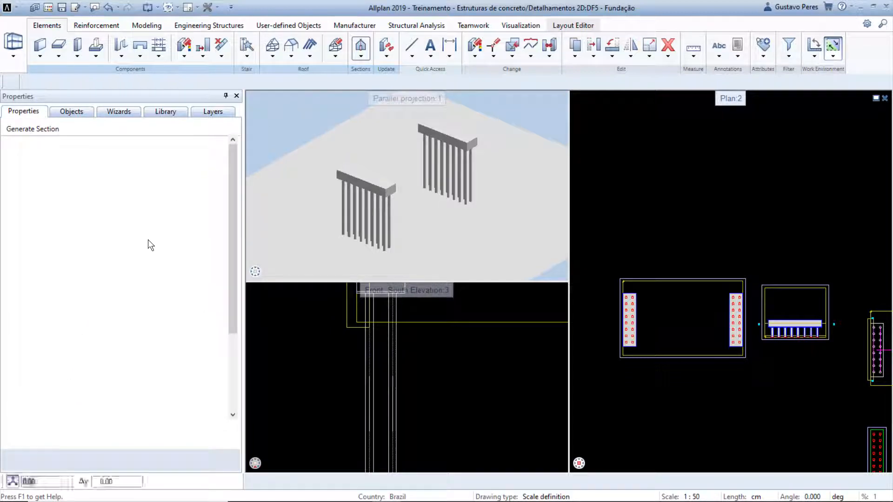
click(124, 270)
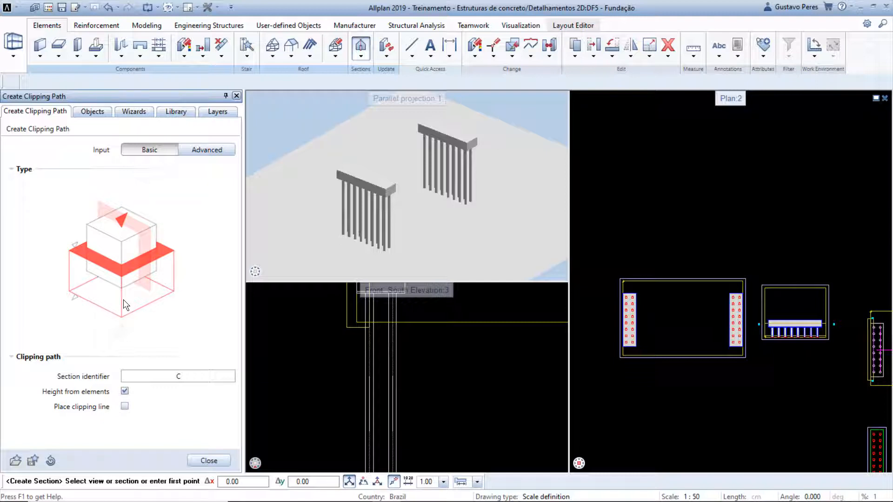
middle_drag(730, 377, 568, 348)
scroll(733, 331, up, 10)
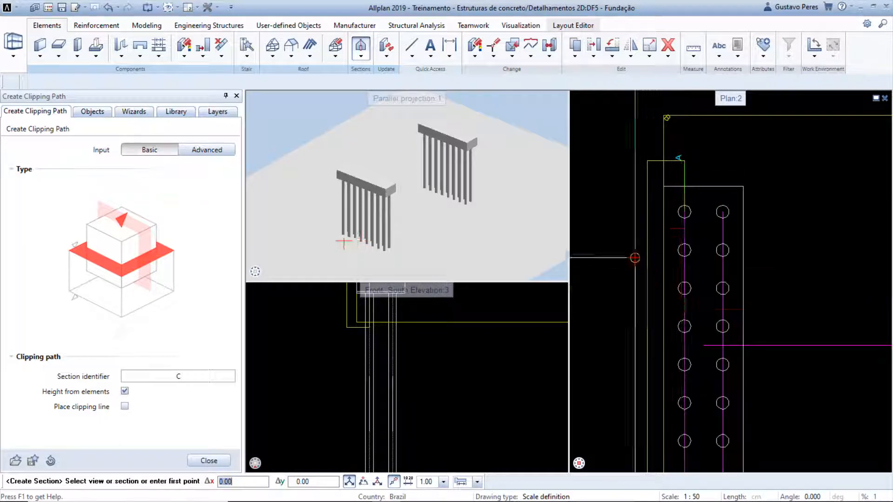
middle_drag(616, 184, 603, 202)
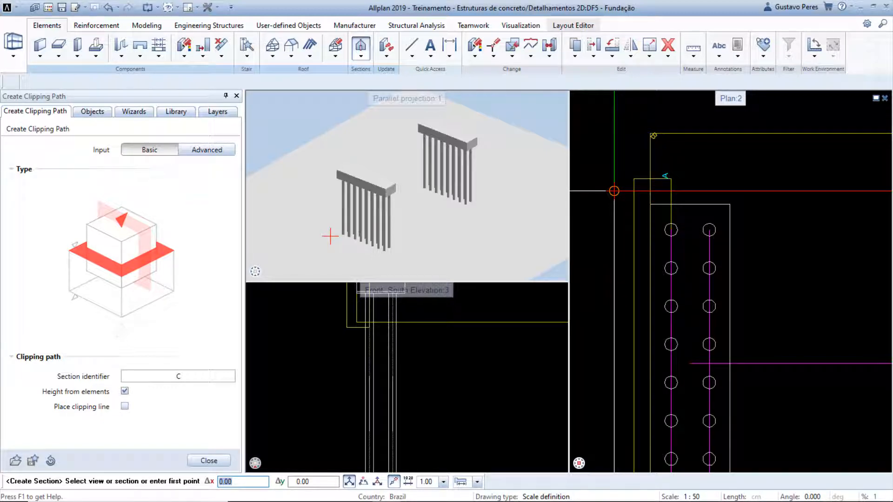
scroll(614, 191, down, 3)
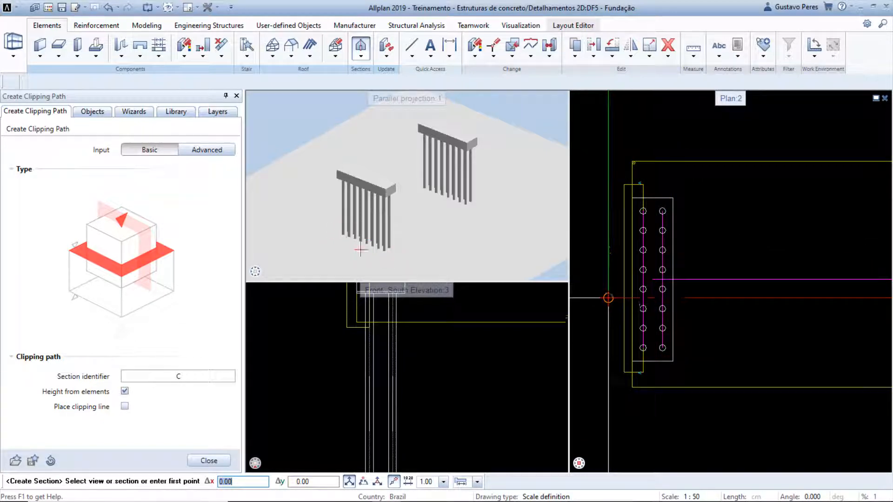
click(607, 189)
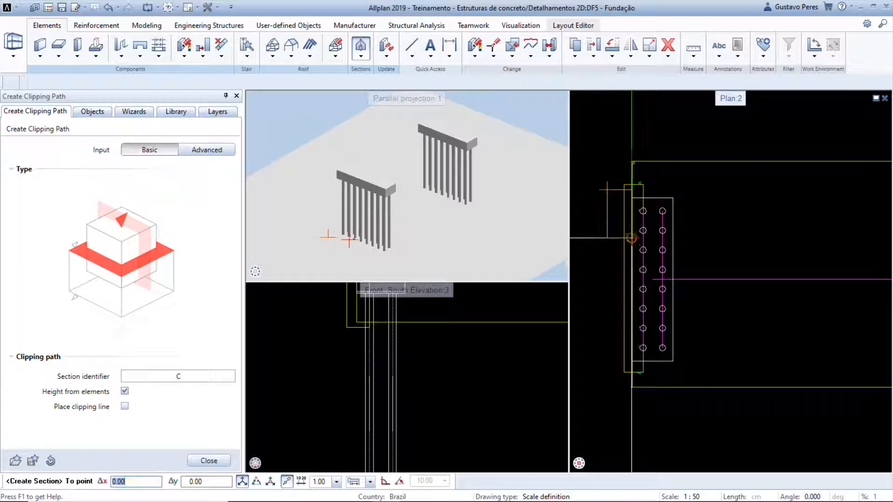
click(693, 367)
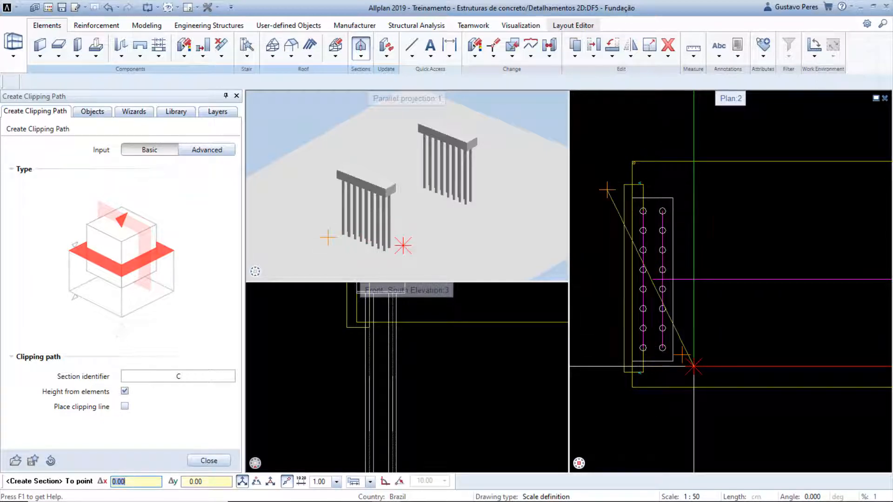
key(Escape)
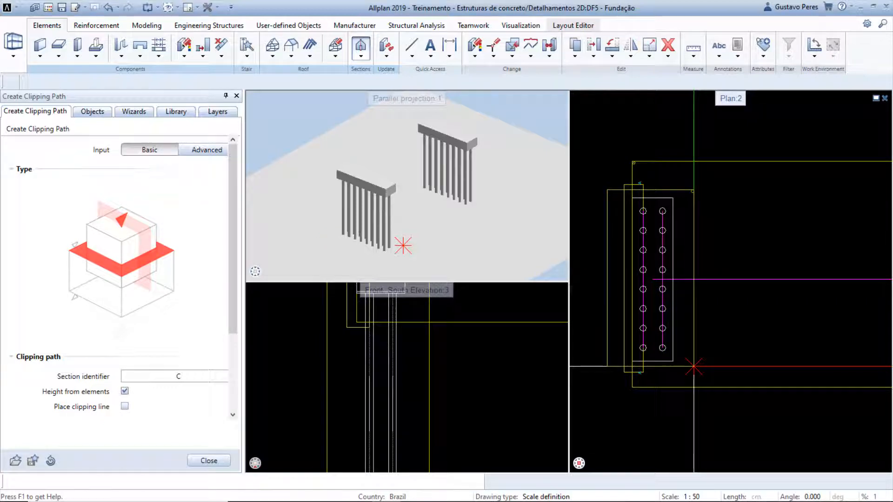
Load the office favorite BW_Visible_Hidden_Boundary_Section_Surface for section C and place it below section B
scroll(702, 329, down, 3)
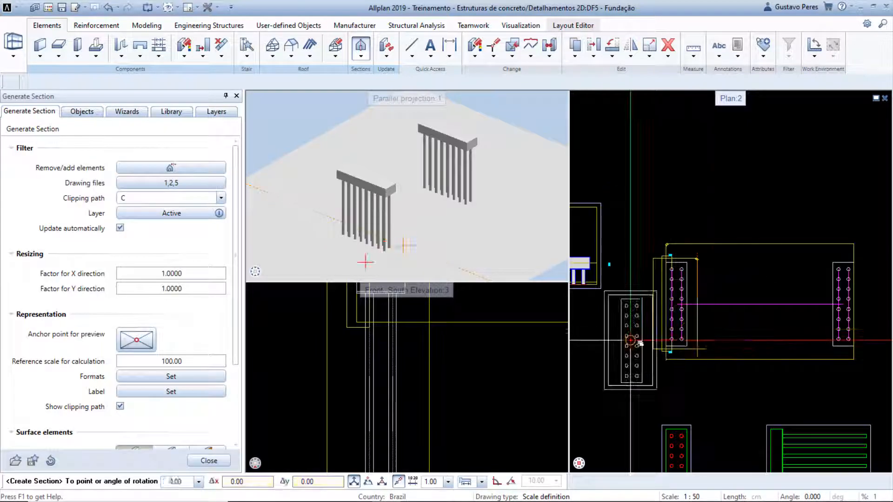
middle_drag(633, 342, 718, 330)
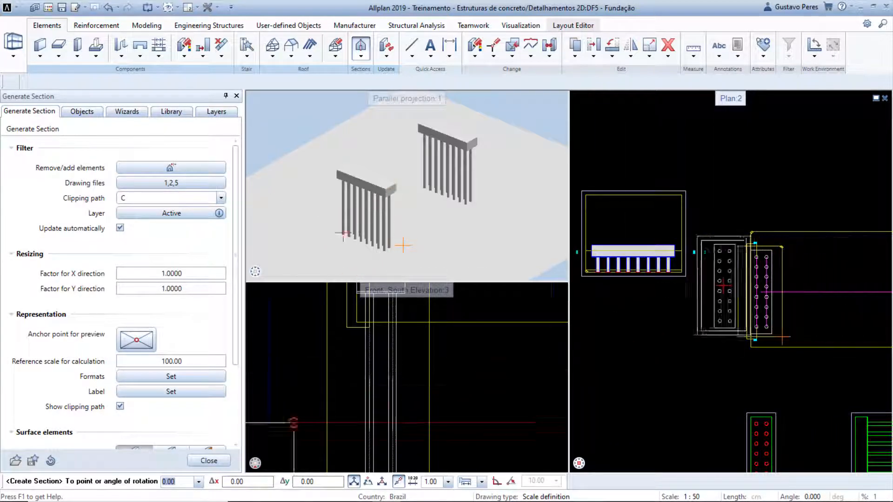
click(15, 461)
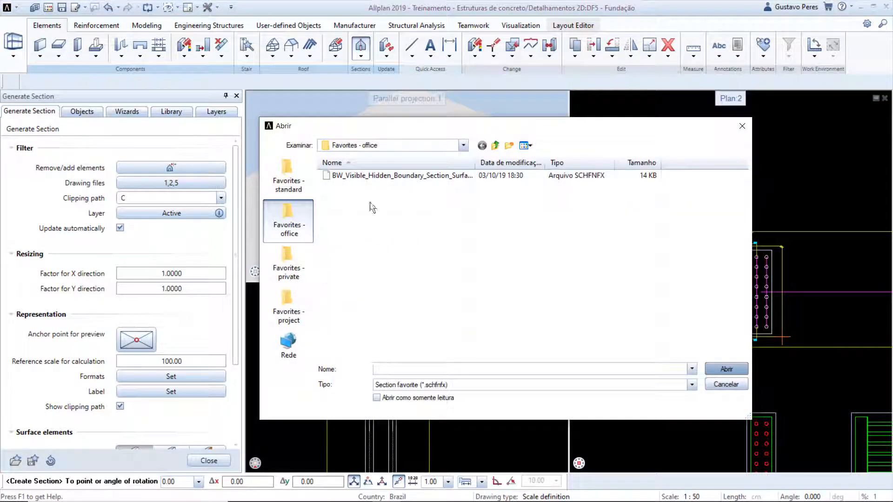
click(725, 369)
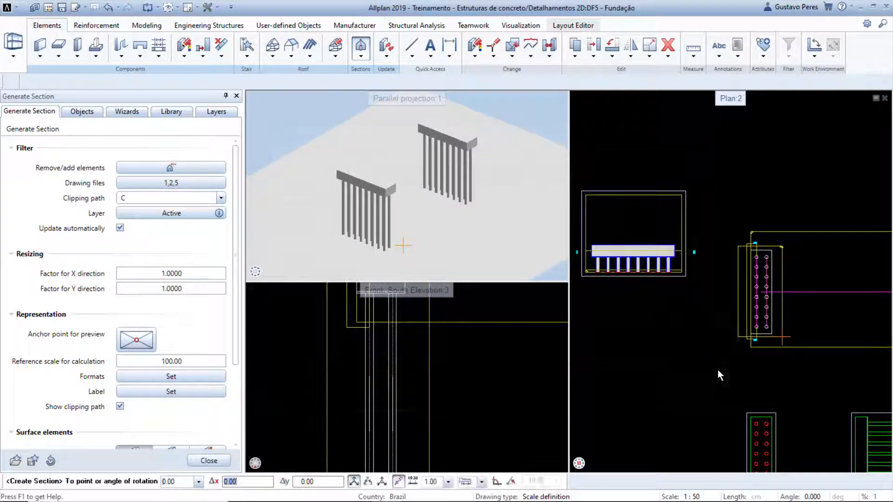
middle_drag(656, 343, 760, 368)
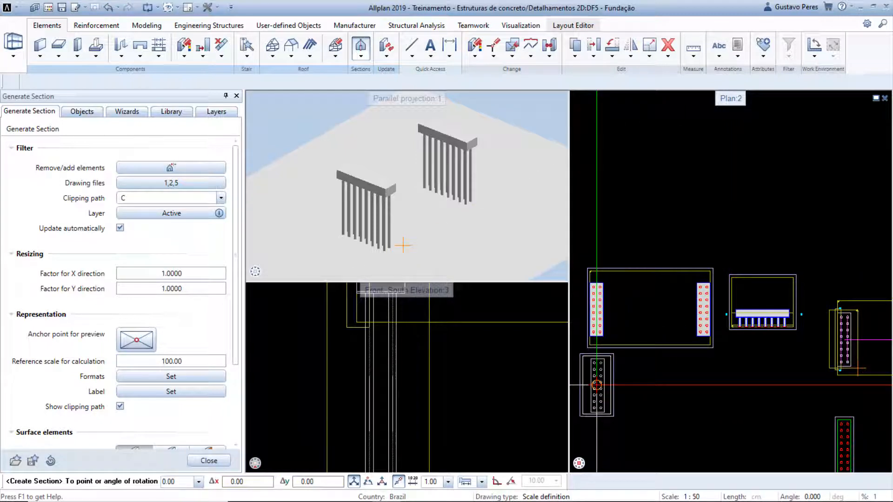
click(597, 385)
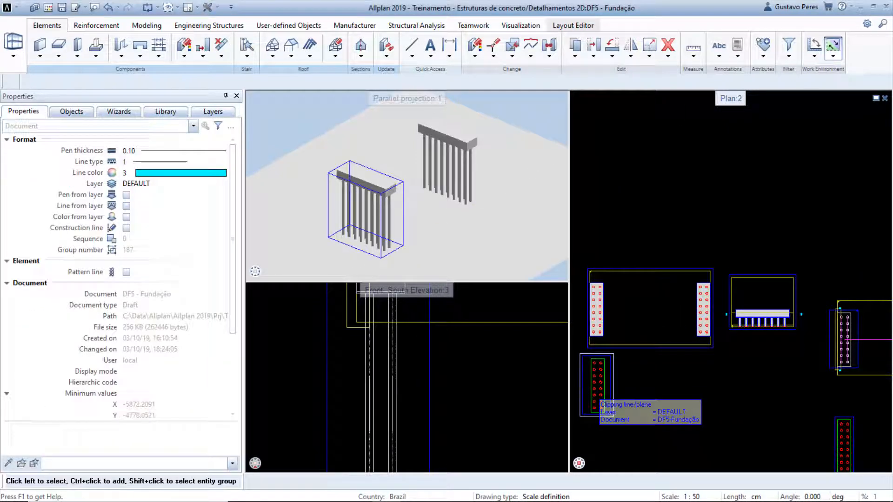
Select section C's clipping region at its lower outer corner in the front elevation
scroll(421, 354, down, 2)
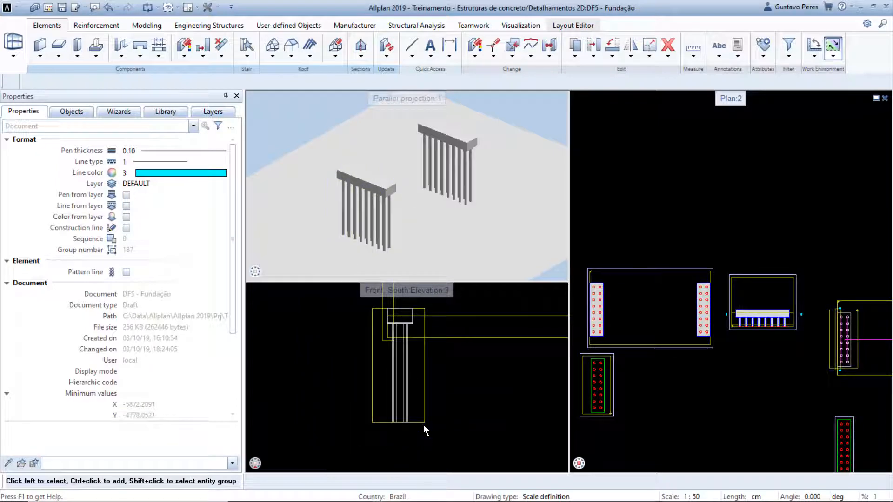
click(422, 423)
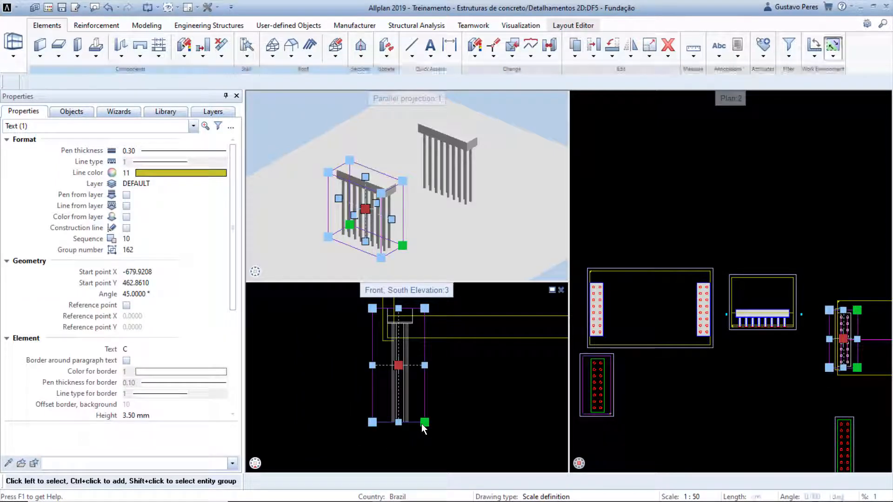